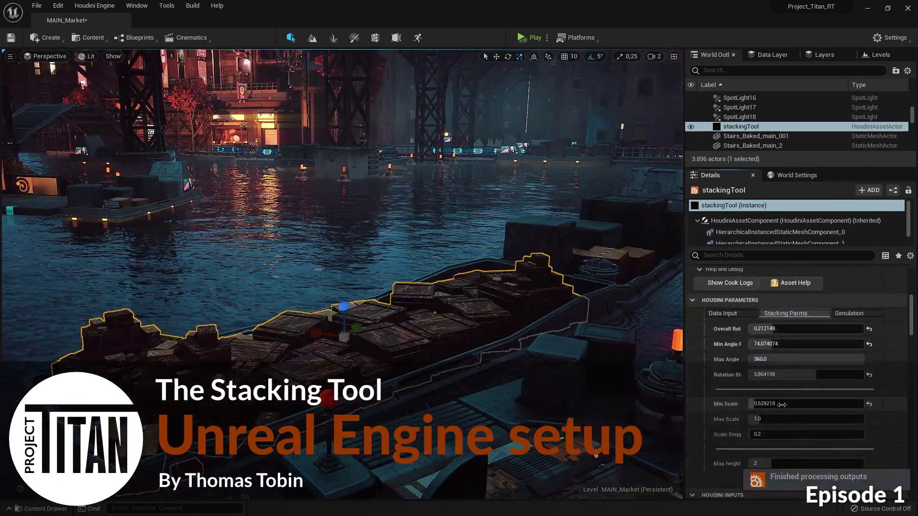
Step: Set the selected stackingTool's Max Scale parameter to about 1.66
drag(772, 419, 780, 418)
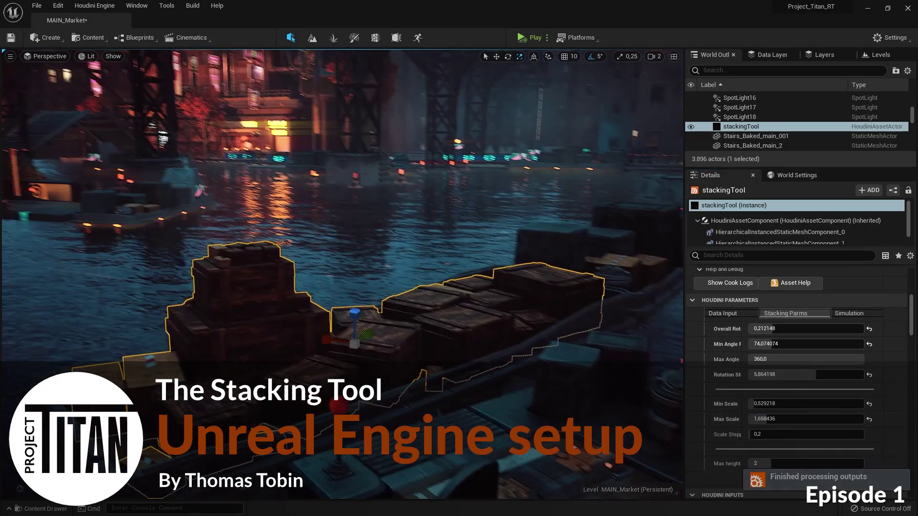
key(g)
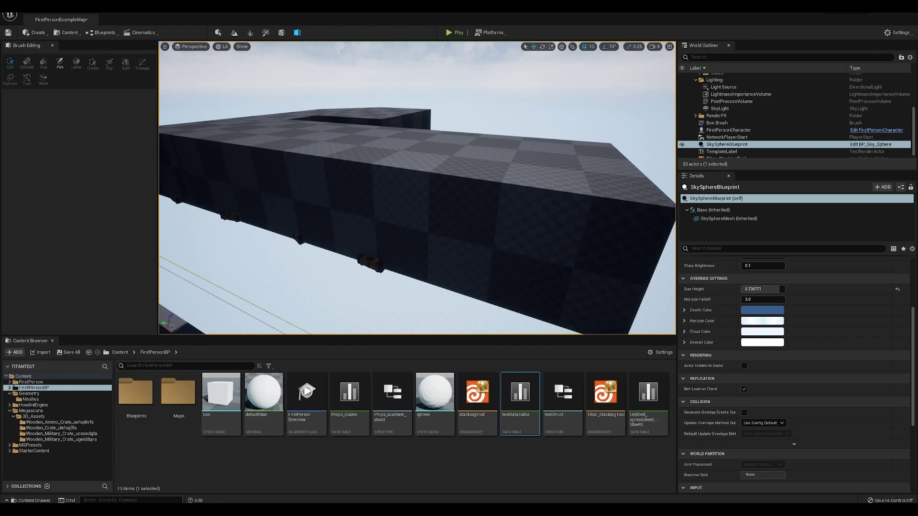
Step: Hide the Box Brush actor in the level so the stacked crates beneath it can be seen
click(682, 123)
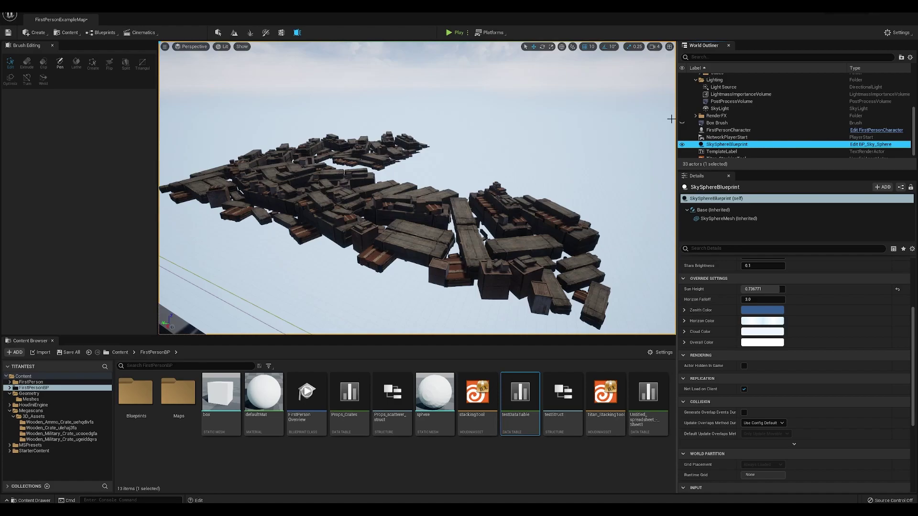
right_drag(671, 119, 671, 119)
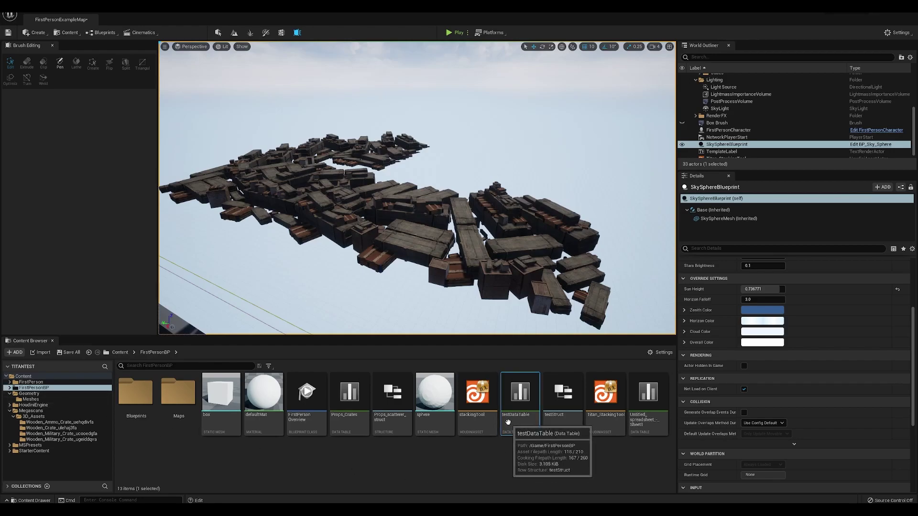
Step: Open the testDataTable asset and widen its Row Name column to read the full row names
double_click(508, 421)
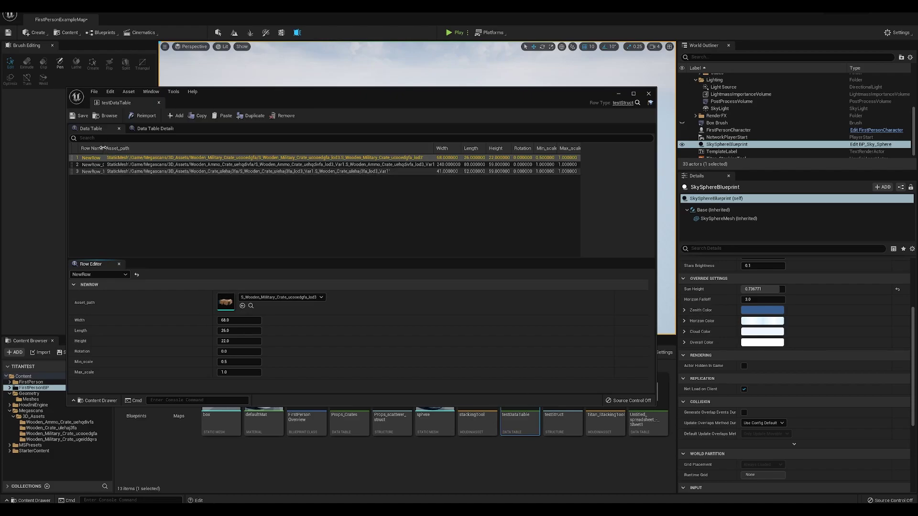
drag(104, 149, 130, 149)
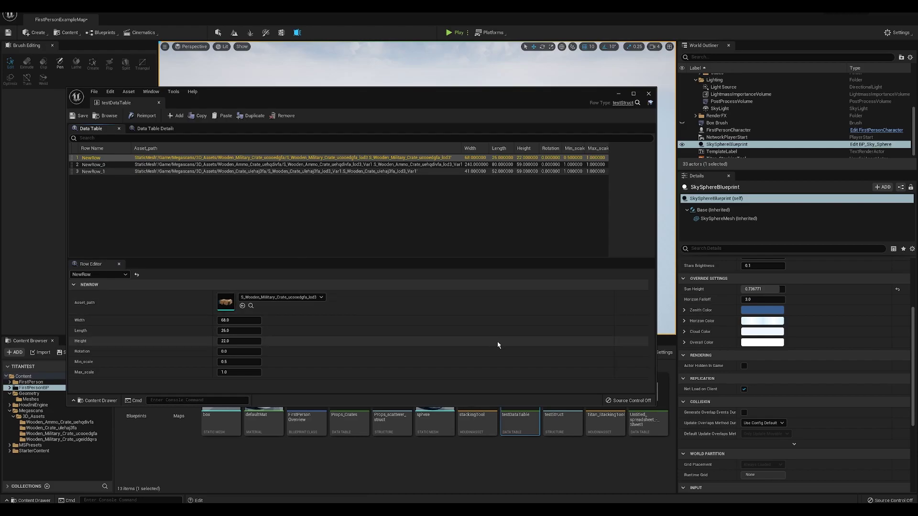
Step: Create a Blueprint structure named ajksldhjas in the FirstPersonBP folder
click(545, 449)
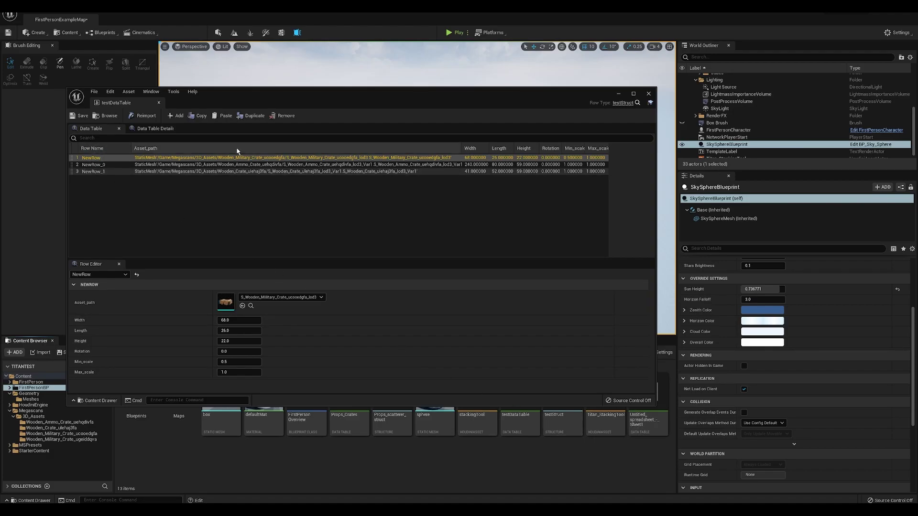
right_click(552, 459)
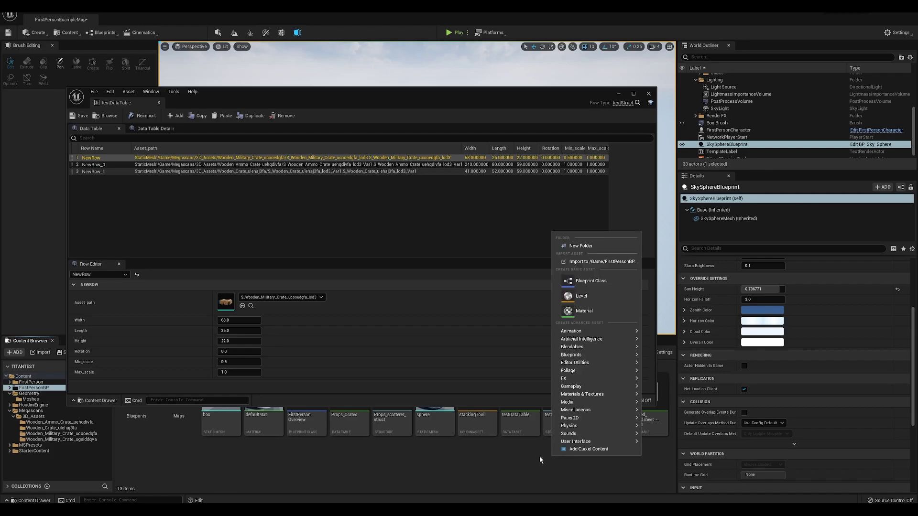
click(476, 463)
right_click(409, 476)
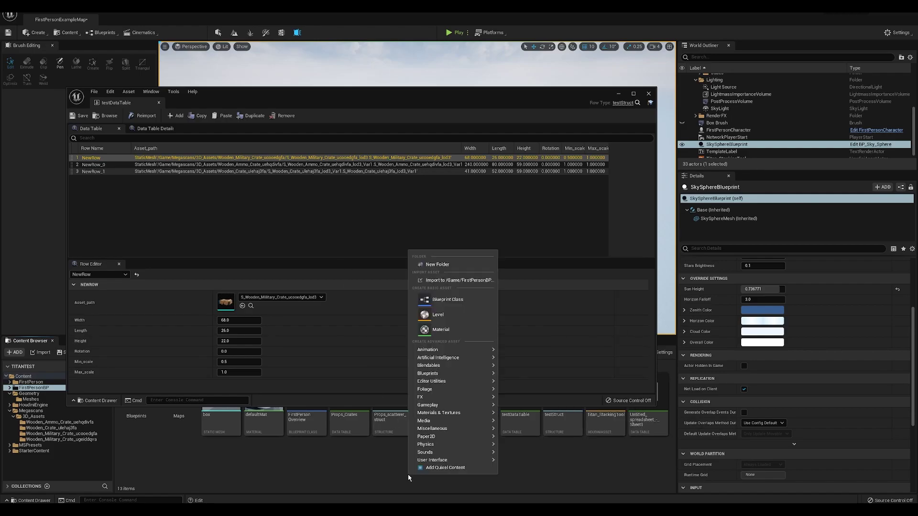
mouse_move(455, 431)
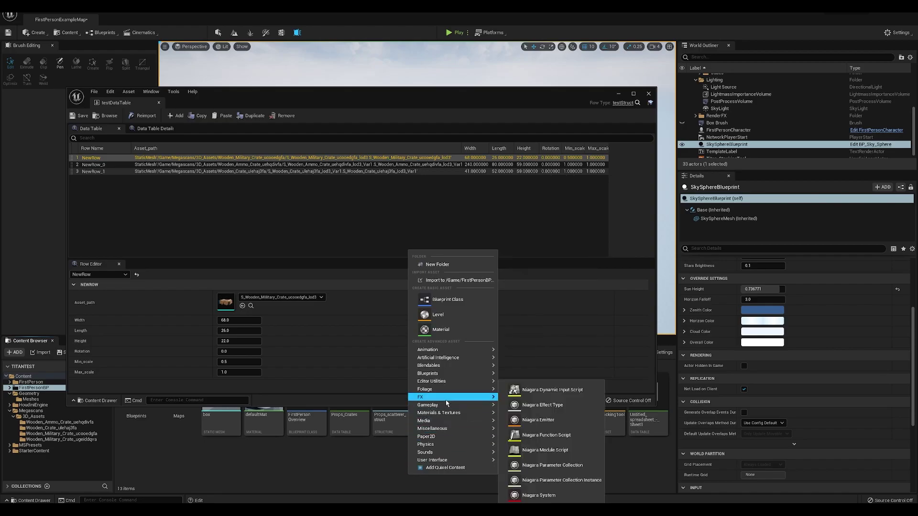
mouse_move(447, 378)
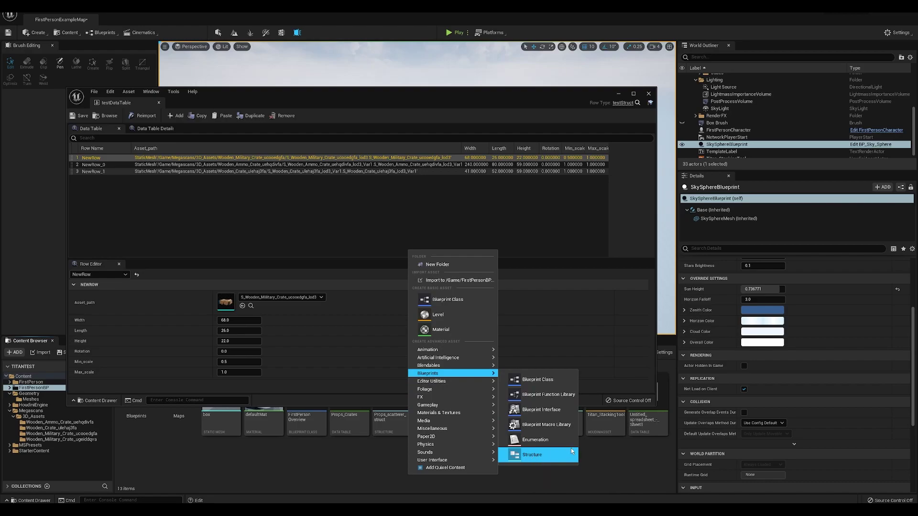
click(541, 456)
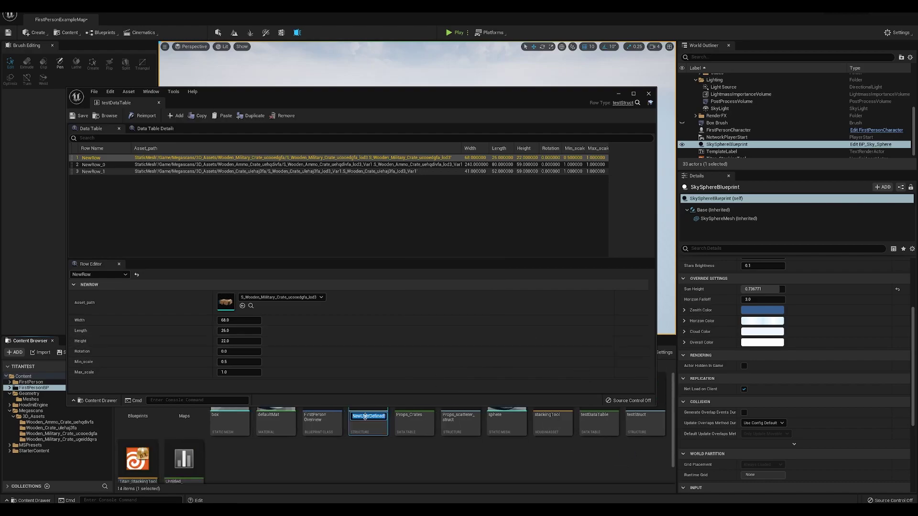
text(ajksldhjas)
key(Return)
Step: Open the ajksldhjas structure and change the type of its variable MemberVar_0 to String
double_click(231, 429)
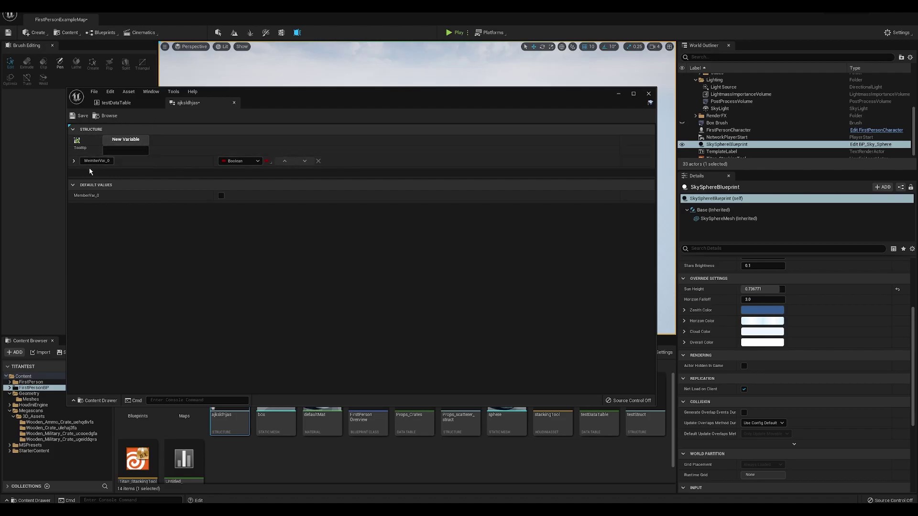
click(235, 161)
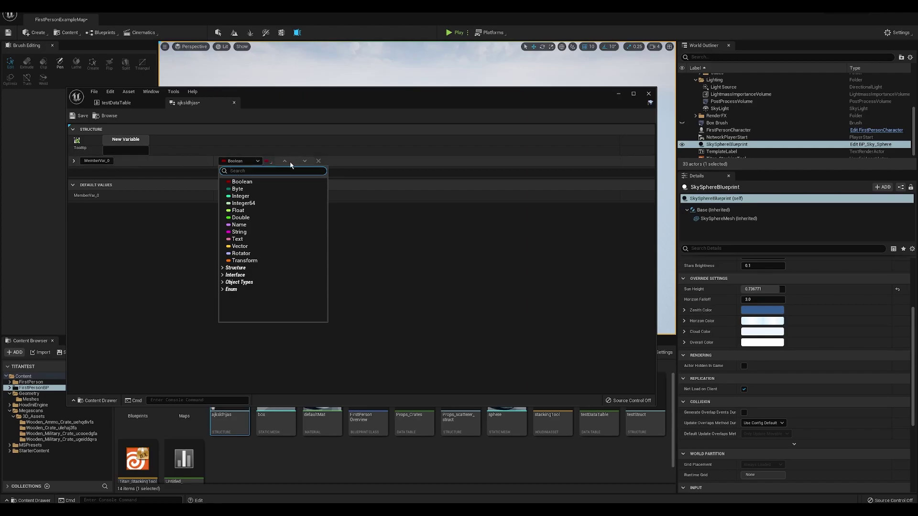
click(290, 163)
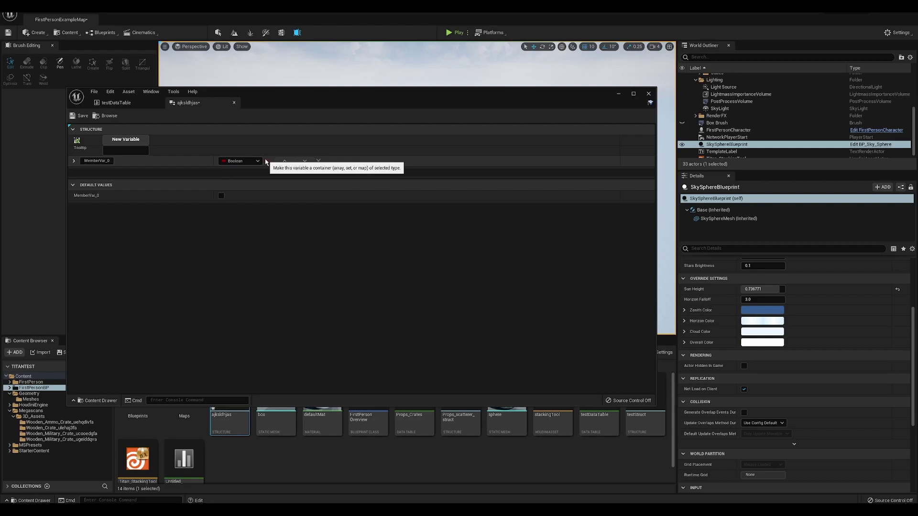
click(246, 162)
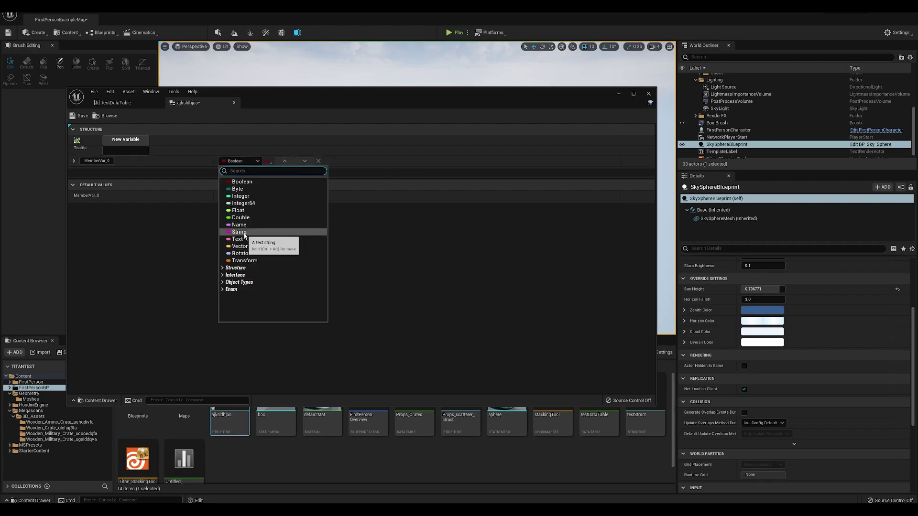
click(239, 232)
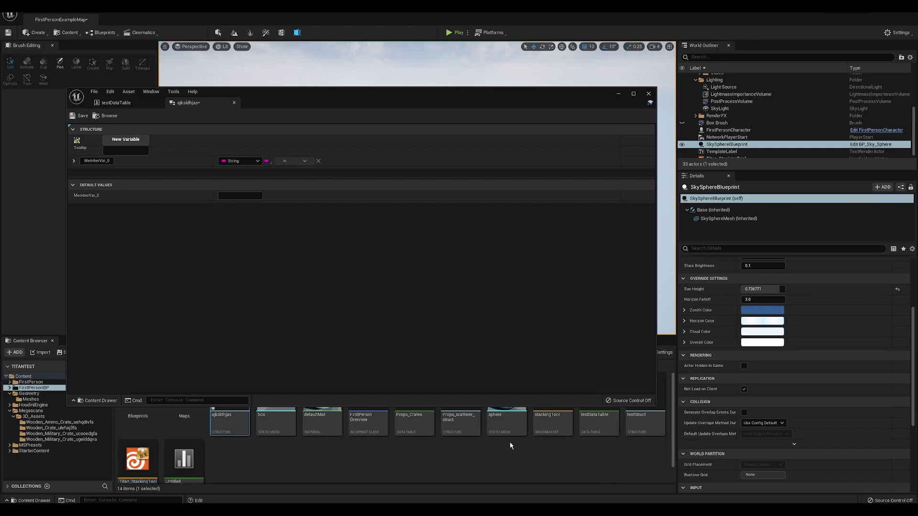
Step: Open the testStruct structure and examine its variables, their types and default values, starting with Asset_path
double_click(645, 422)
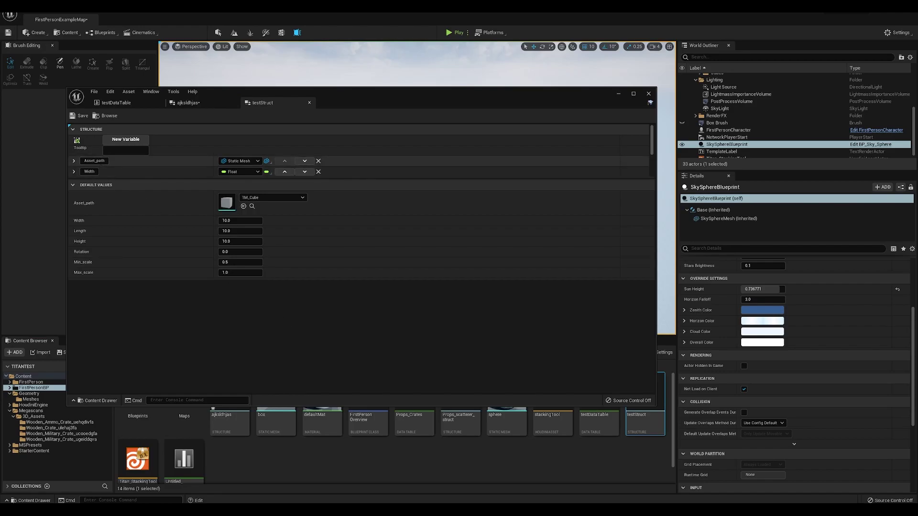
click(102, 160)
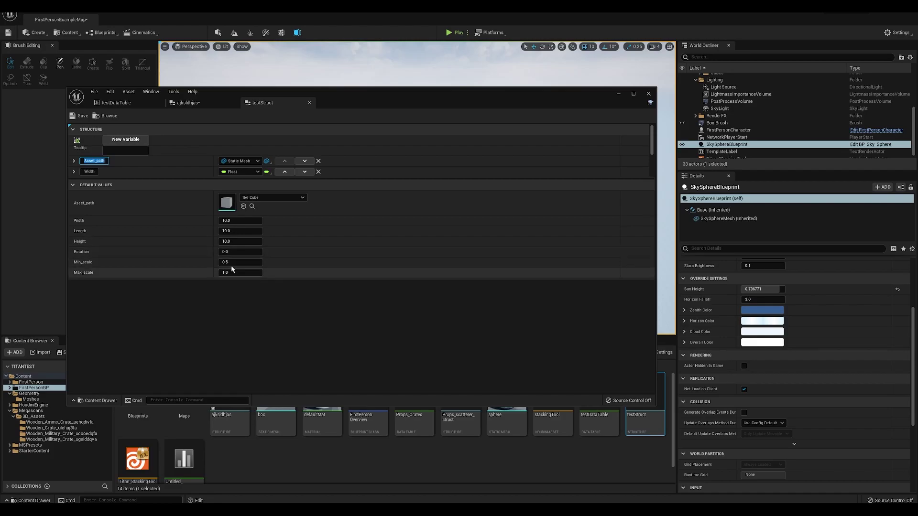
click(127, 252)
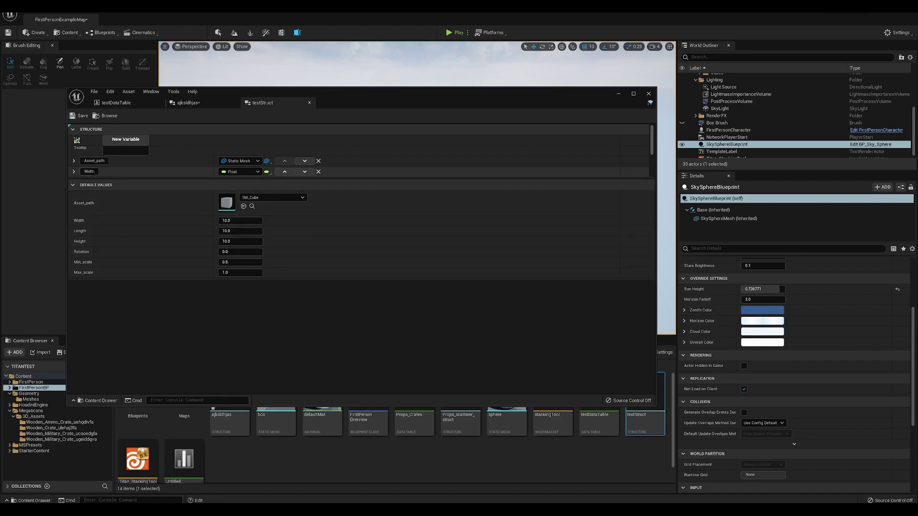
Step: Create a data table that uses ajksldhjas as its row structure, keep the default name, and open it
right_click(595, 454)
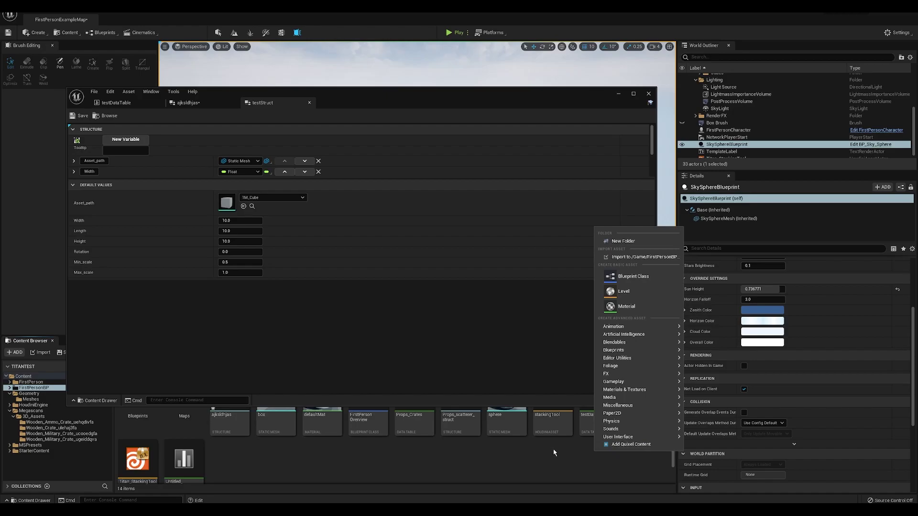
mouse_move(634, 406)
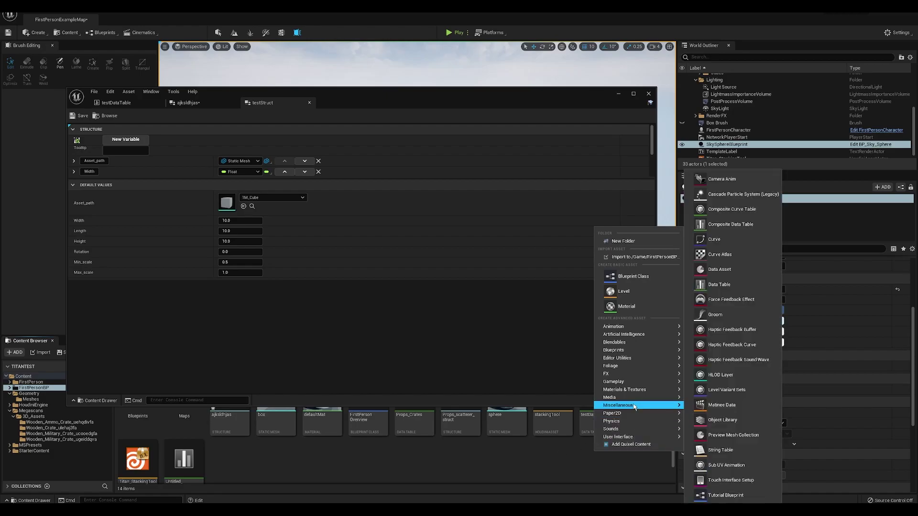
click(725, 287)
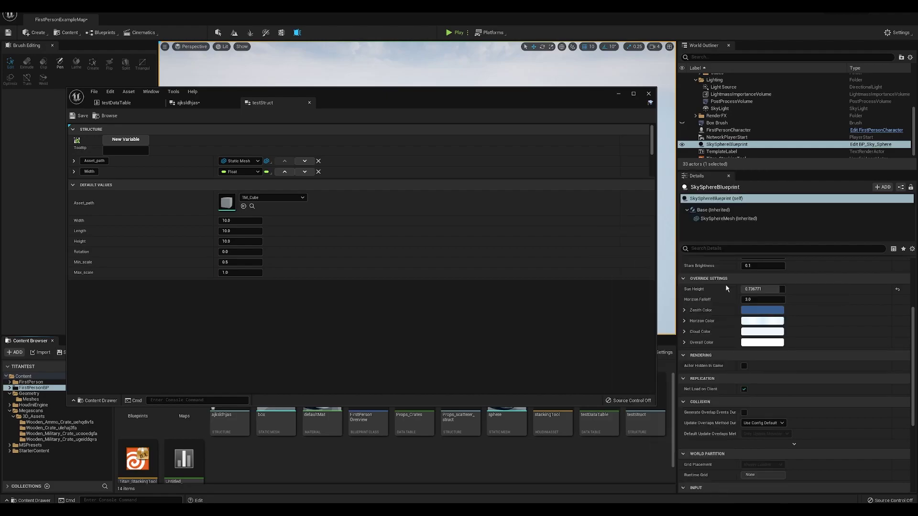
click(480, 254)
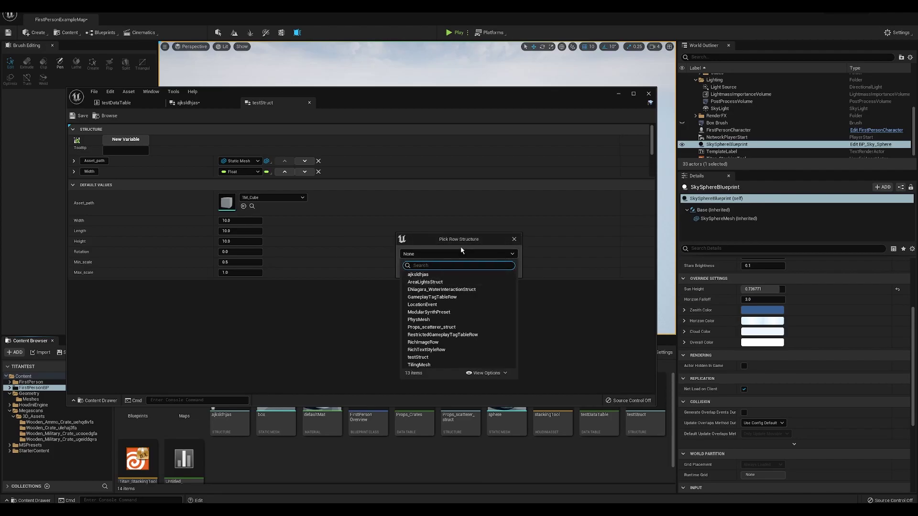
click(418, 274)
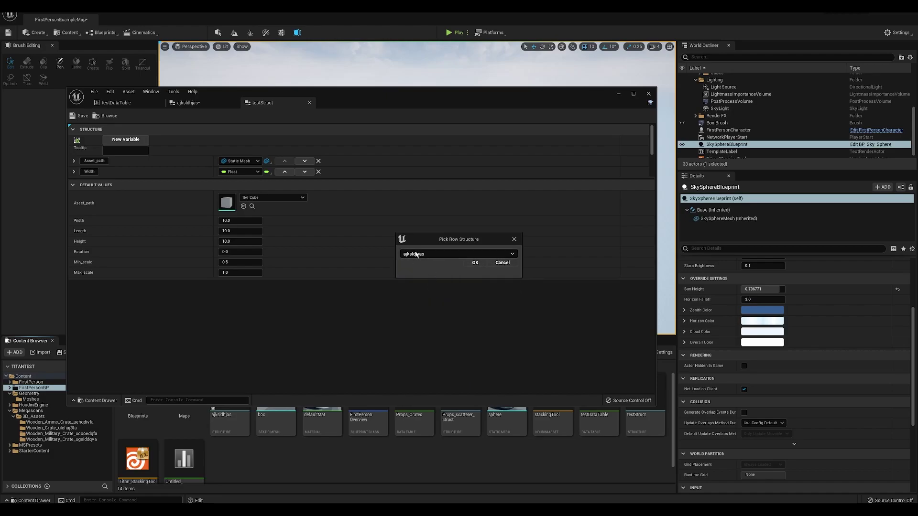
click(474, 262)
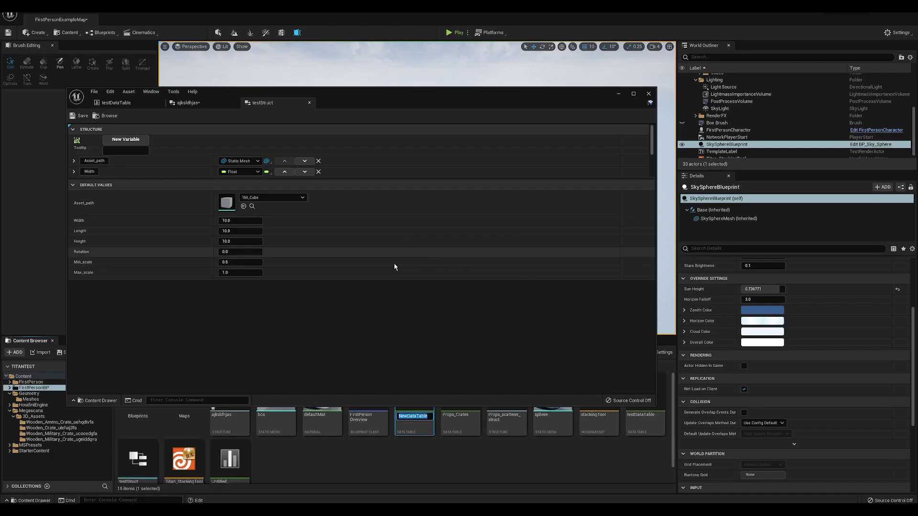
double_click(412, 424)
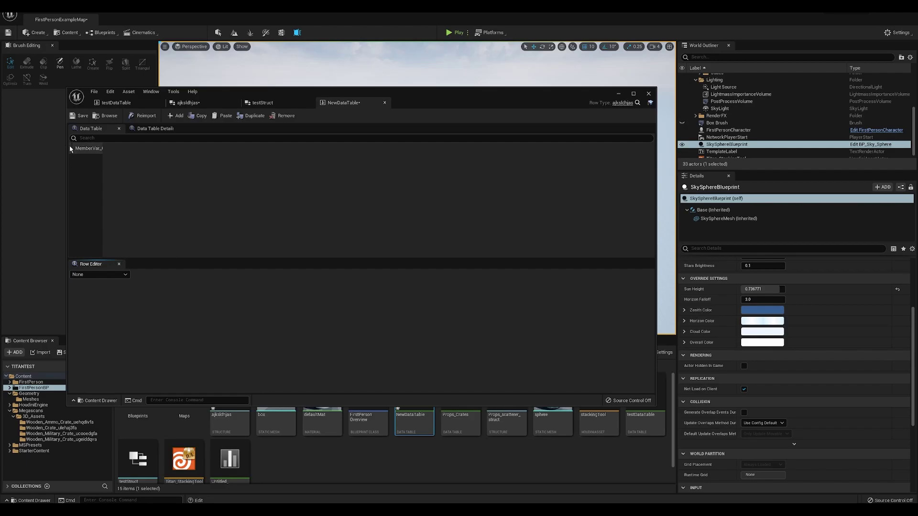
Step: Add a second variable to the ajksldhjas structure and enter hello as the structure's tooltip
click(188, 103)
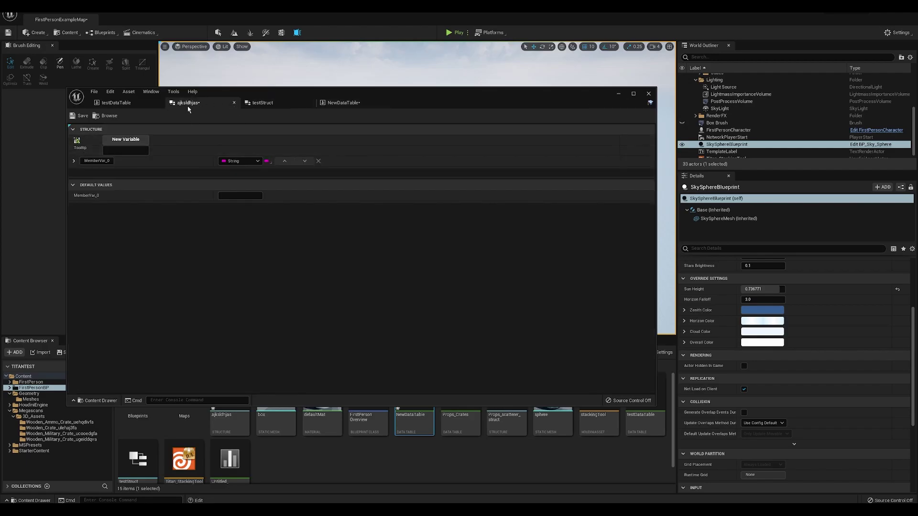
click(126, 150)
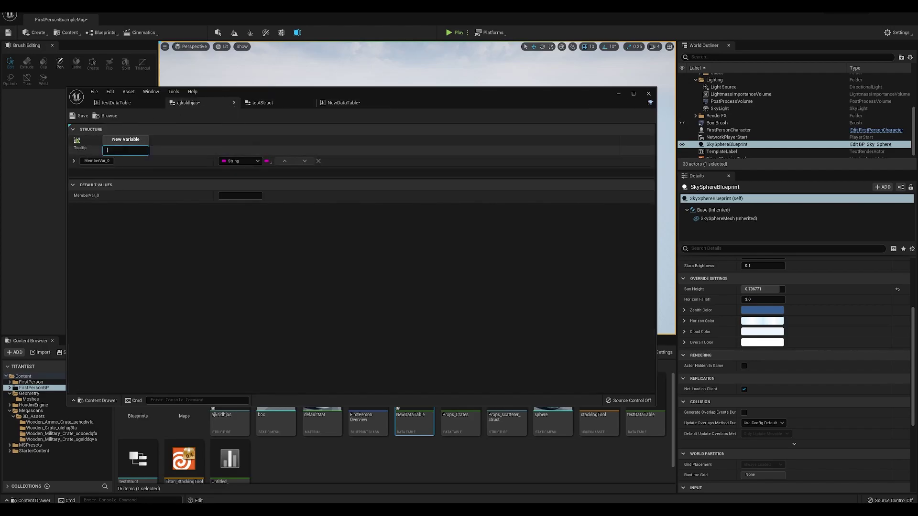
text(hello)
click(137, 140)
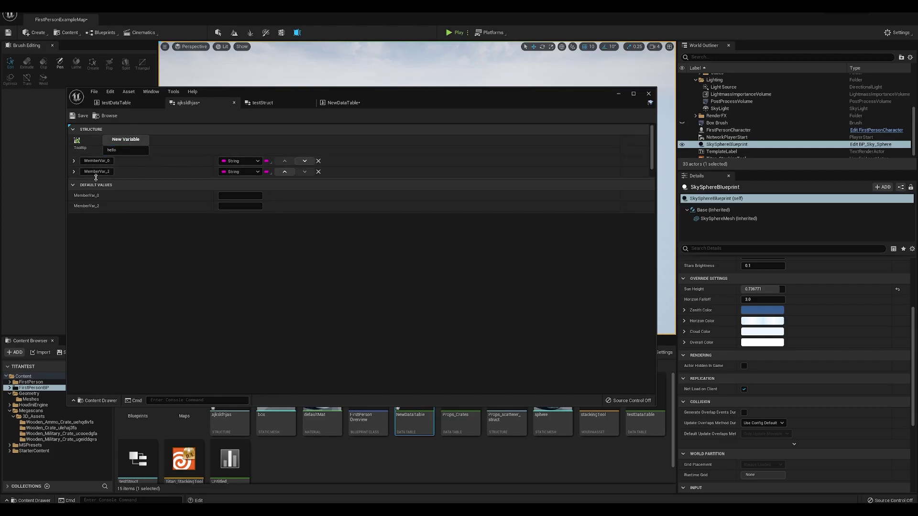
click(249, 174)
click(137, 176)
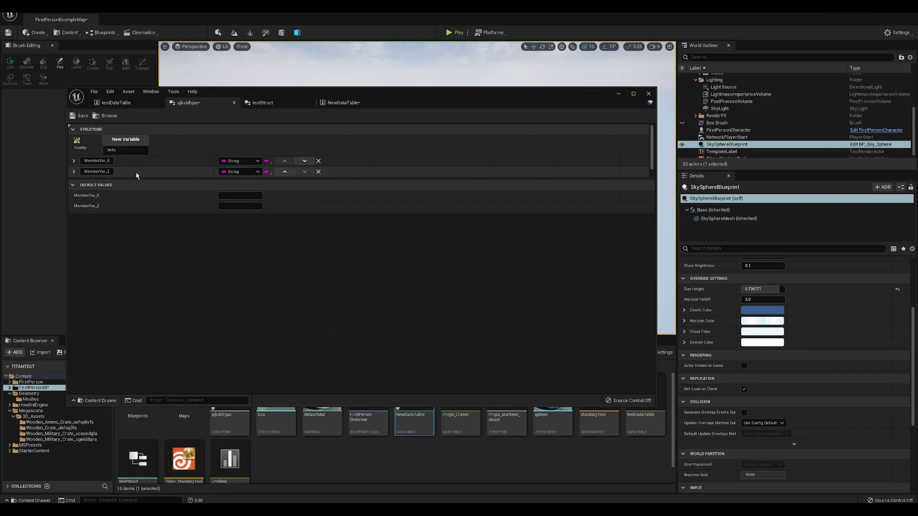
Step: Rename the second variable of ajksldhjas to hello and clear the structure's tooltip
click(74, 172)
click(105, 171)
double_click(105, 172)
text(hello)
key(Tab)
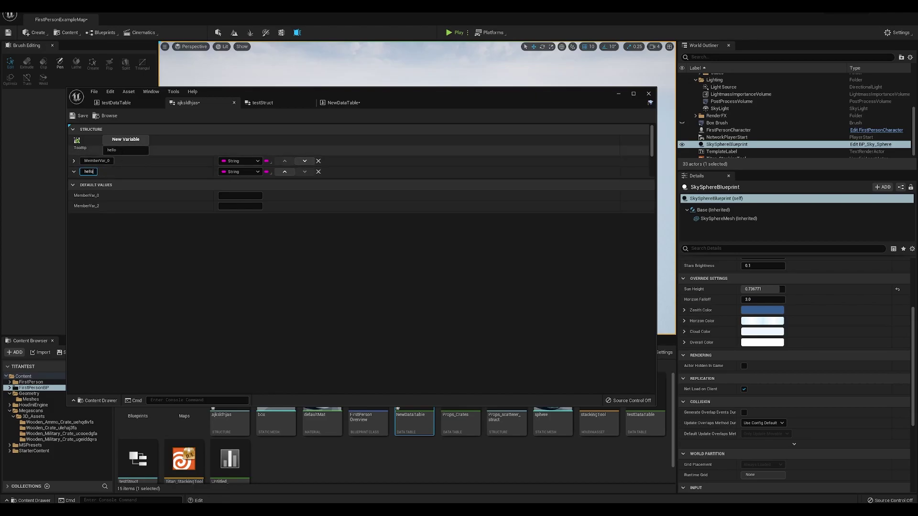
key(BackSpace)
Step: Set the type of the hello variable in ajksldhjas to a Static Mesh object reference
click(237, 172)
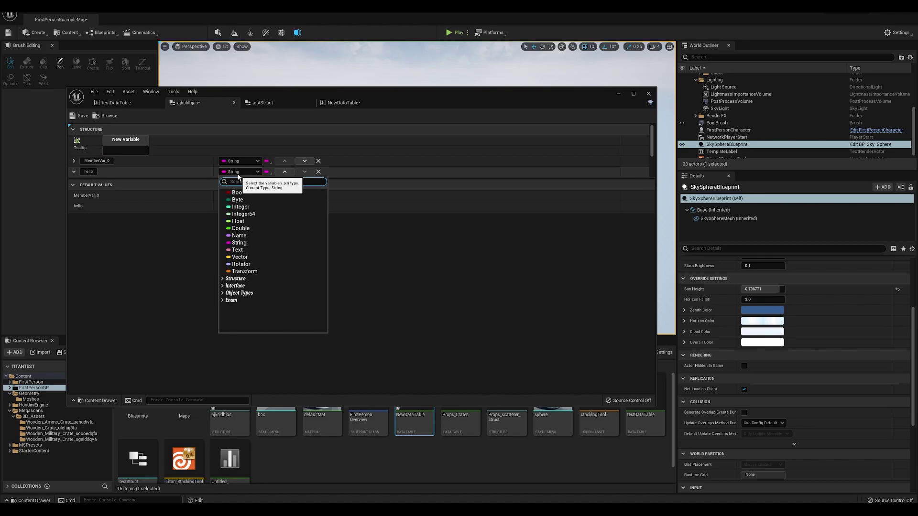
click(201, 103)
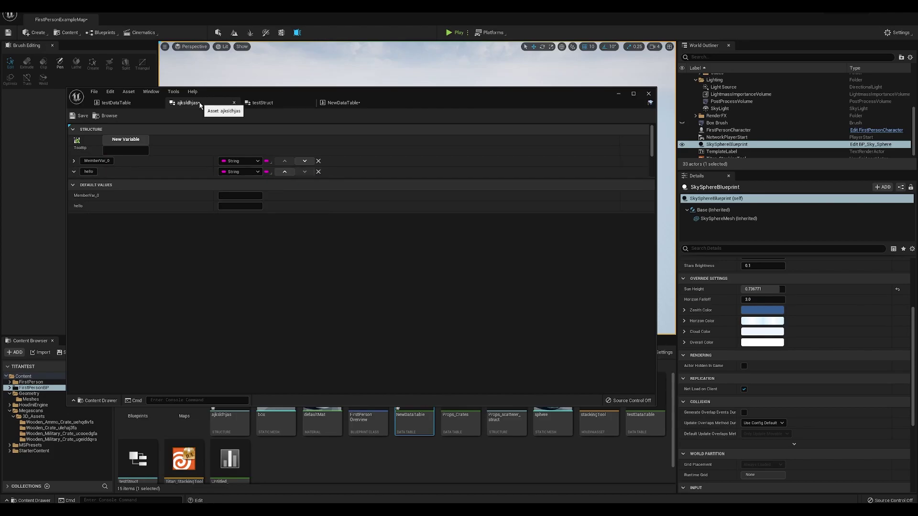
click(229, 171)
text(static mesh)
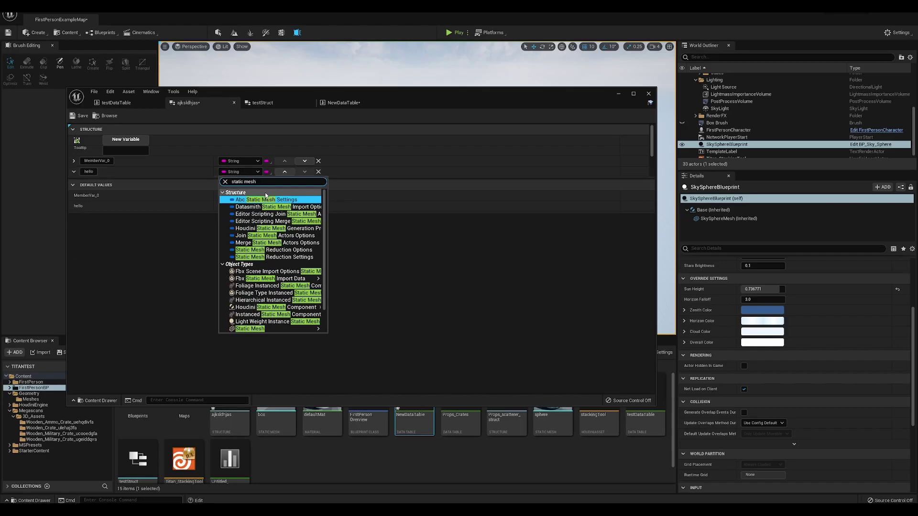
scroll(287, 230, down, 1)
scroll(287, 230, down, 1)
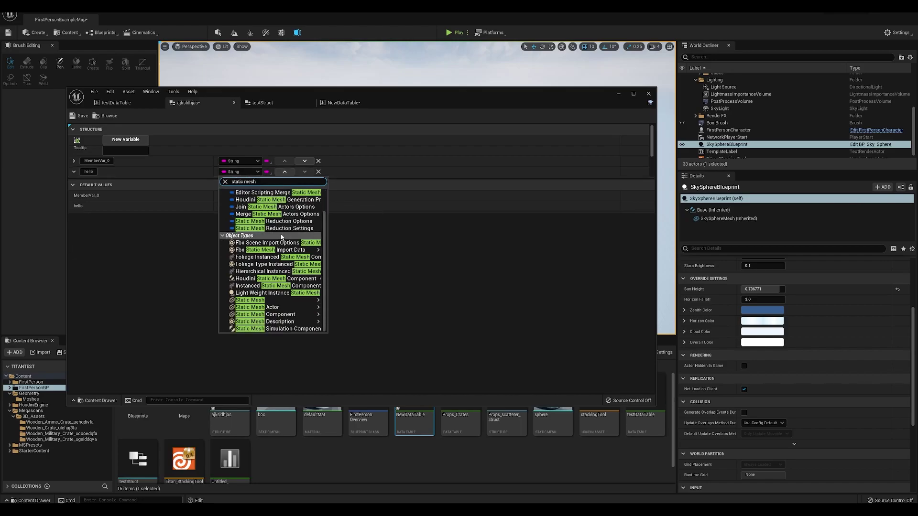
mouse_move(232, 301)
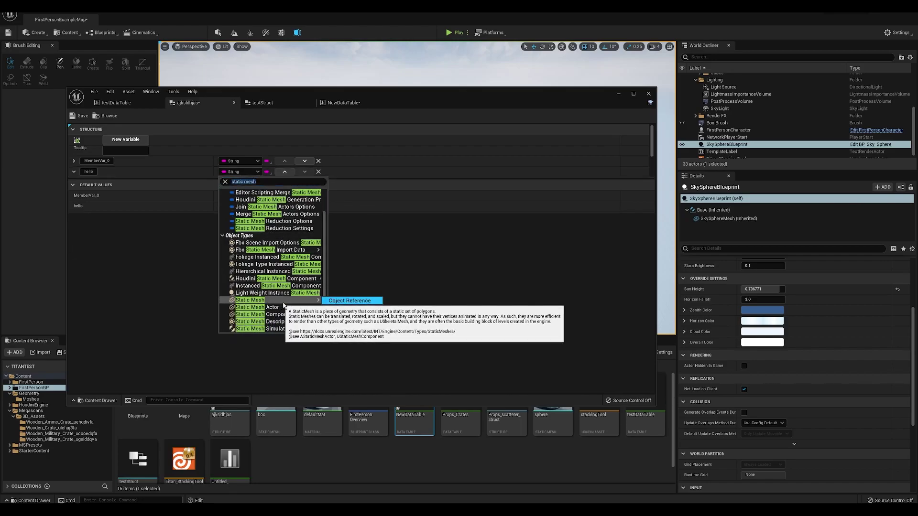
click(352, 301)
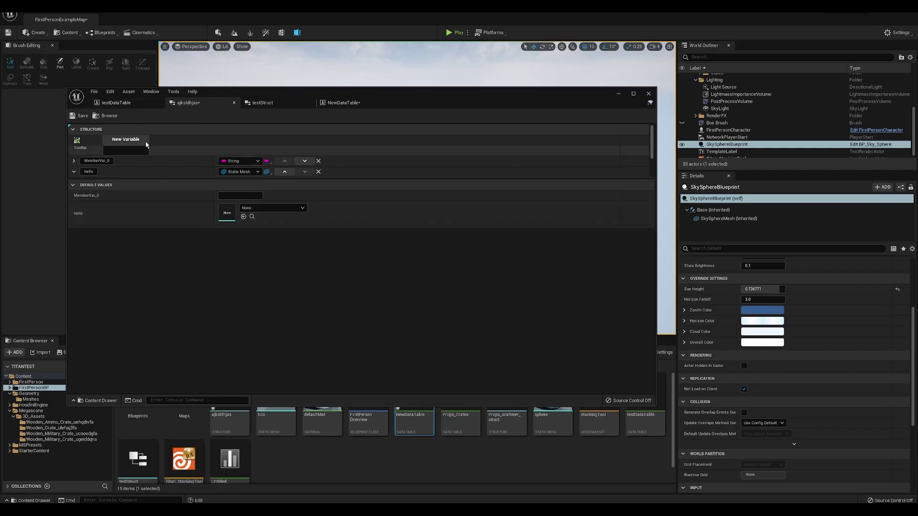
Step: Close the NewDataTable and ajksldhjas editors and bring testDataTable to the front
click(117, 103)
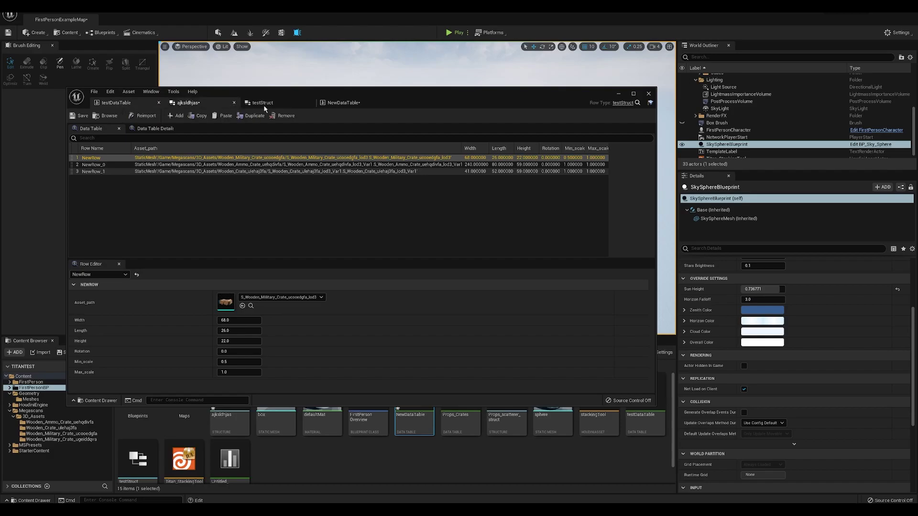
click(331, 108)
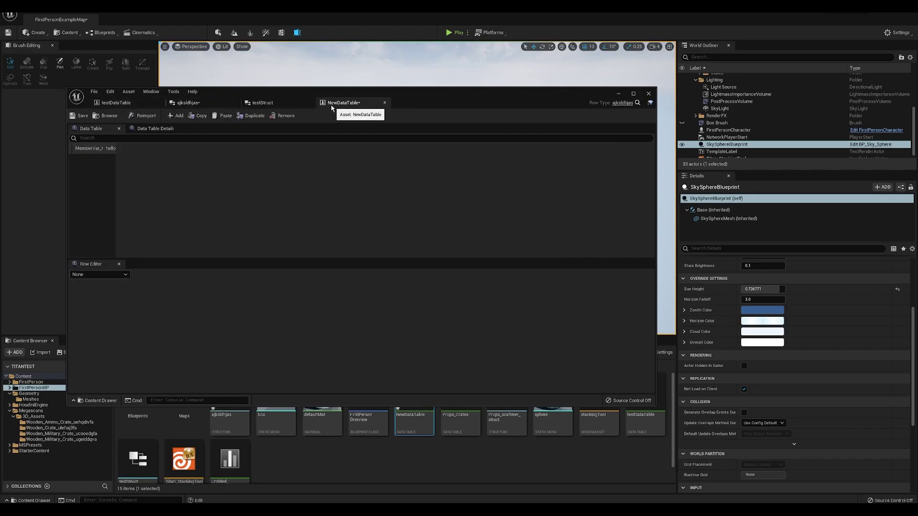
click(385, 102)
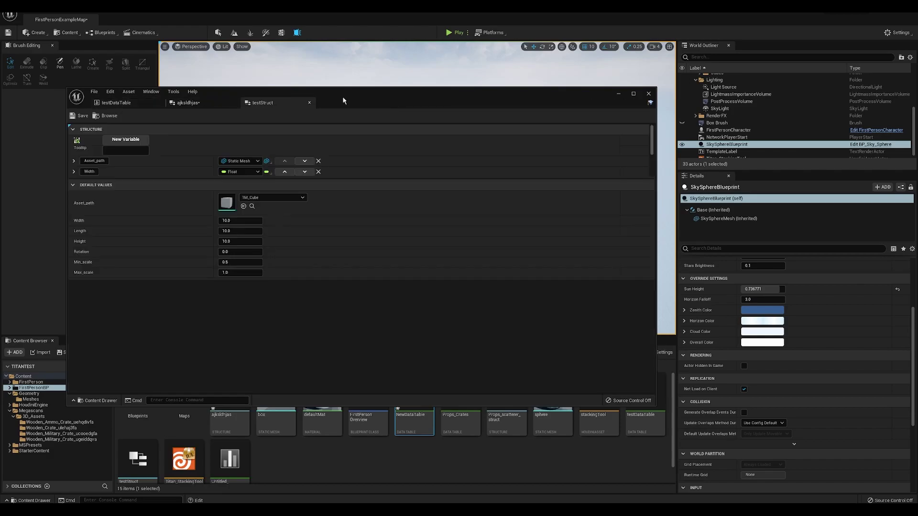
click(234, 104)
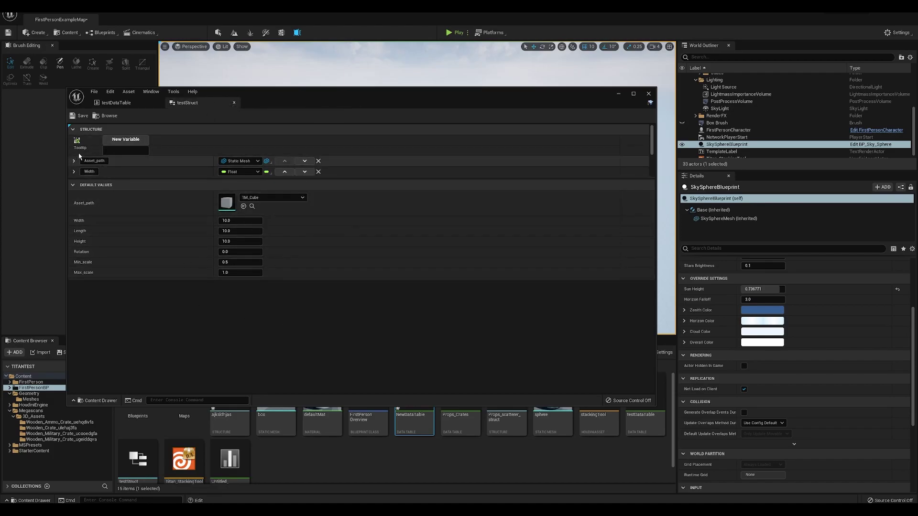
click(132, 106)
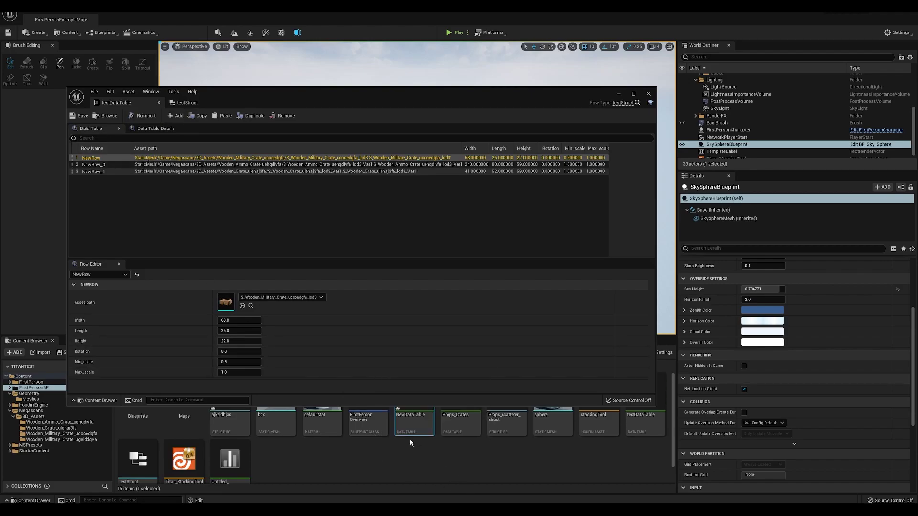
Step: Reopen NewDataTable, add a row to it, and widen the hello column
double_click(414, 423)
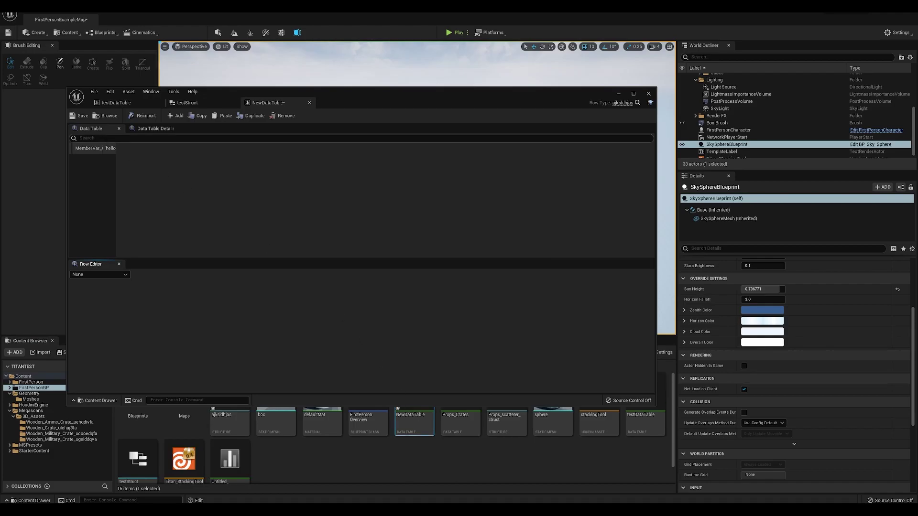
click(170, 120)
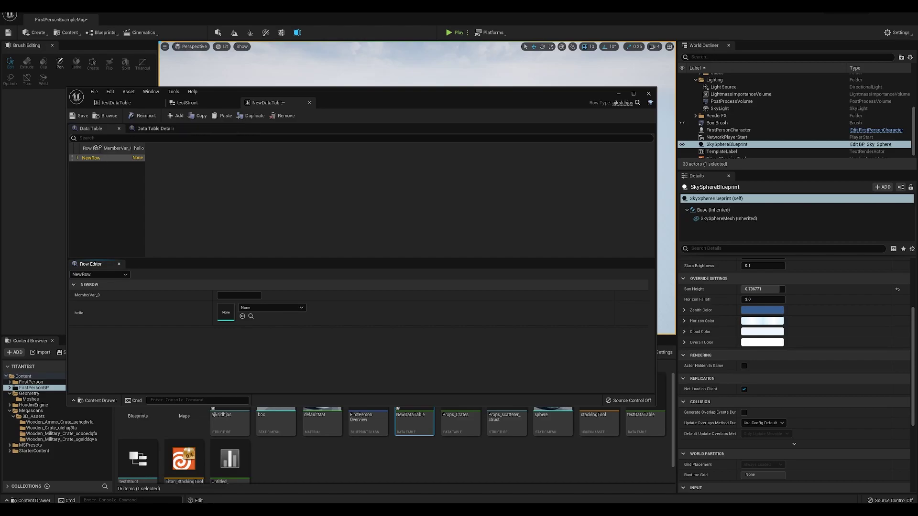
drag(145, 154, 361, 159)
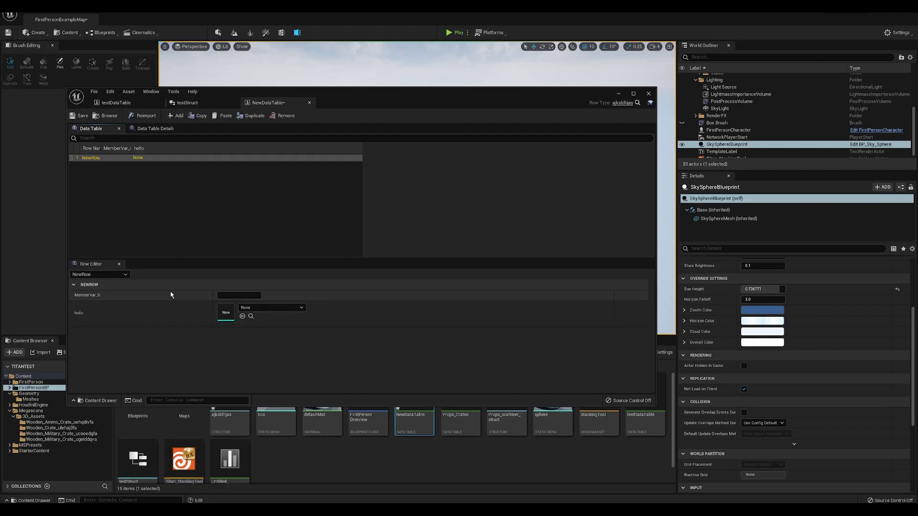
Step: Examine the crate mesh, size and scale values of the NewRow_0 and NewRow_1 entries in testDataTable
click(194, 103)
click(116, 102)
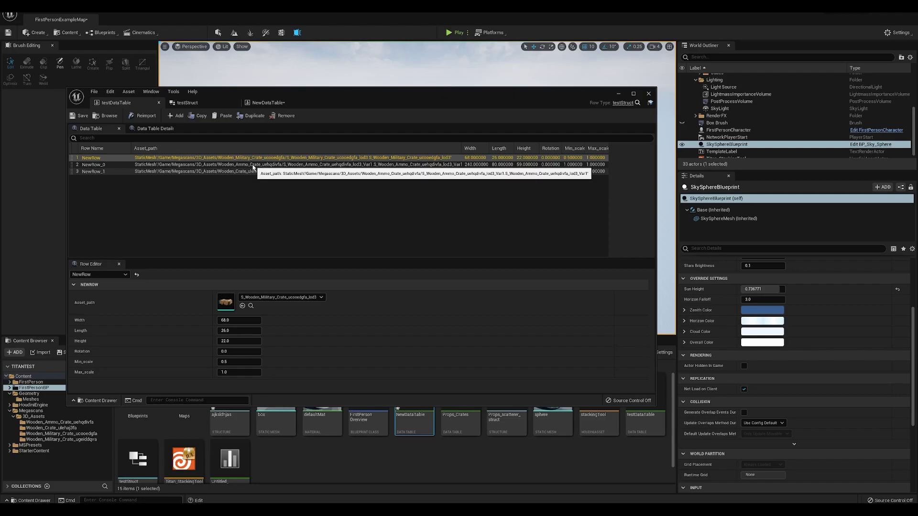
click(253, 165)
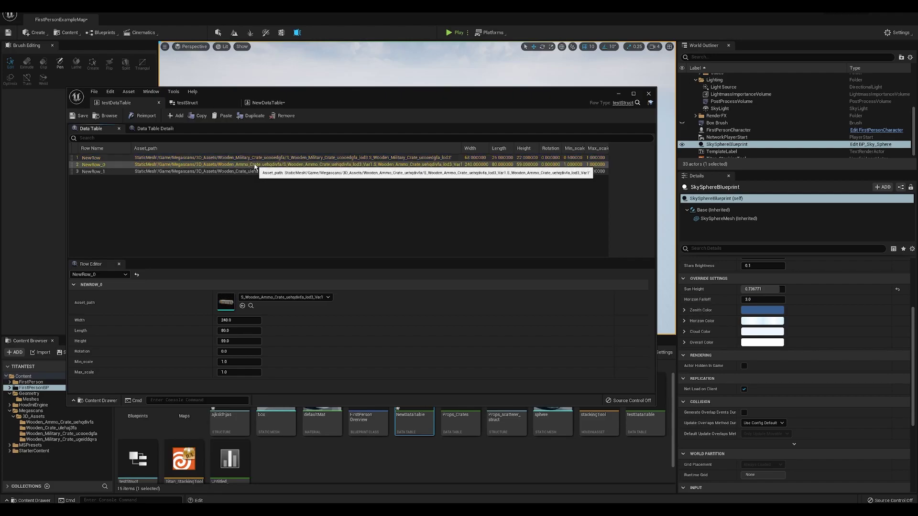
click(238, 172)
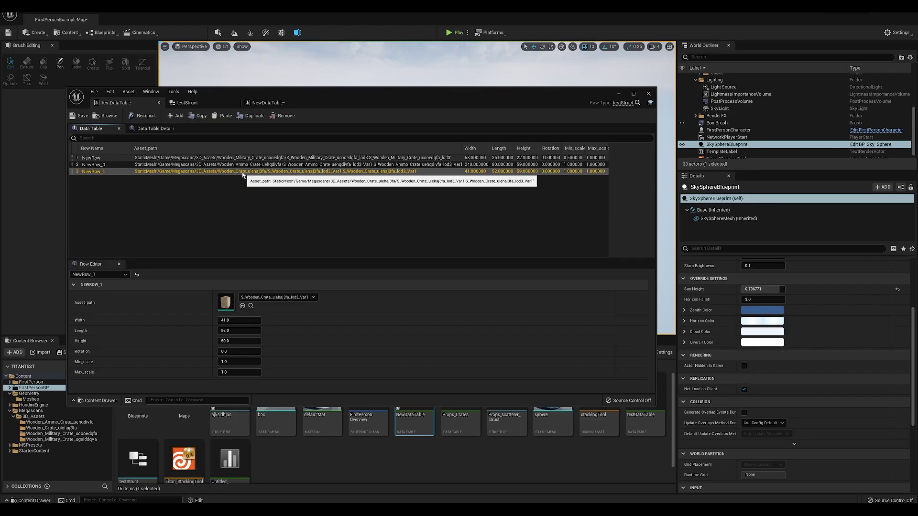
Step: Locate NewRow_1's crate mesh in the project content and review the row's Width, Length and Height values against it
drag(307, 92, 303, 40)
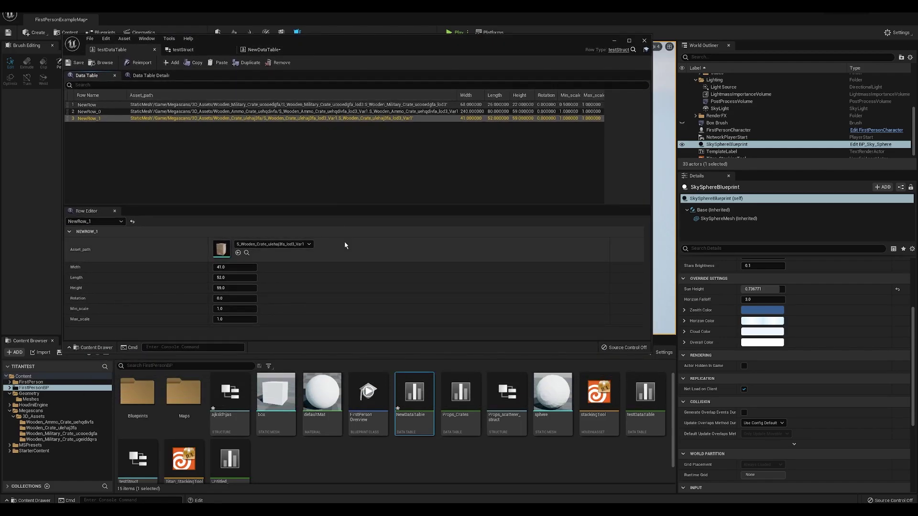
click(246, 254)
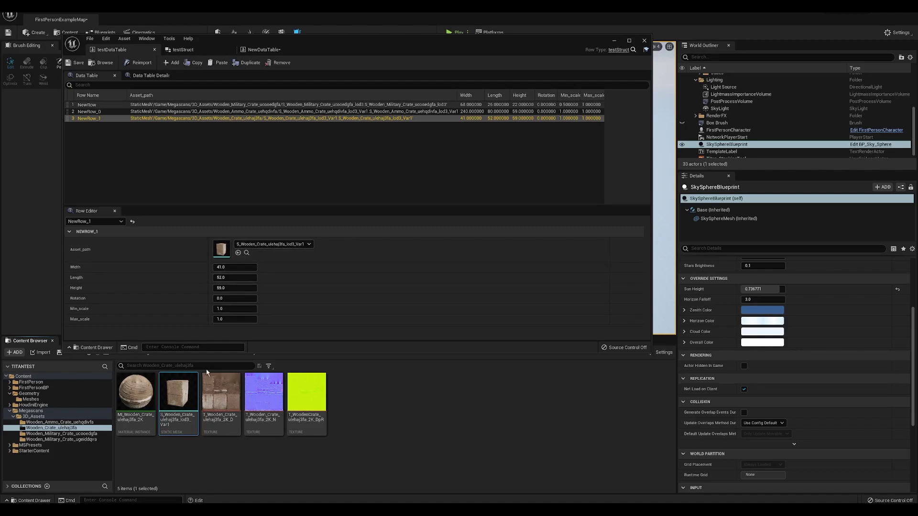
mouse_move(165, 401)
click(228, 267)
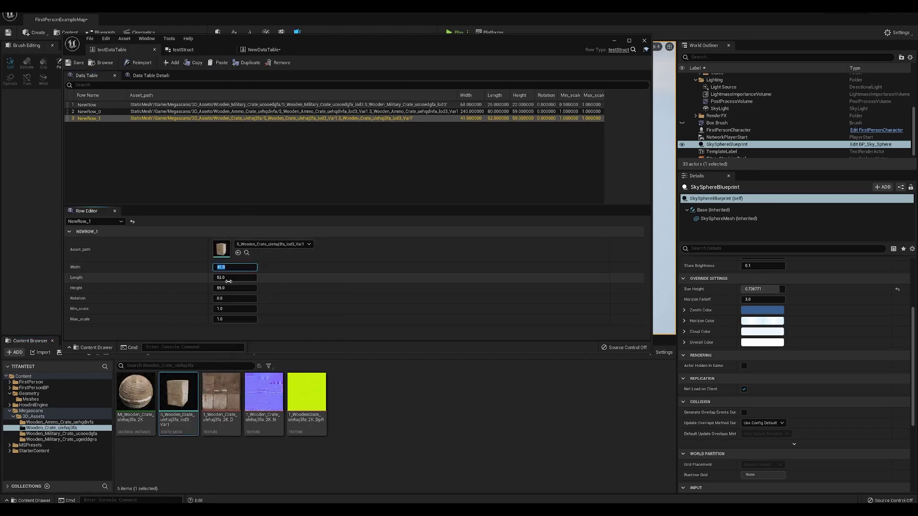
click(229, 281)
click(229, 288)
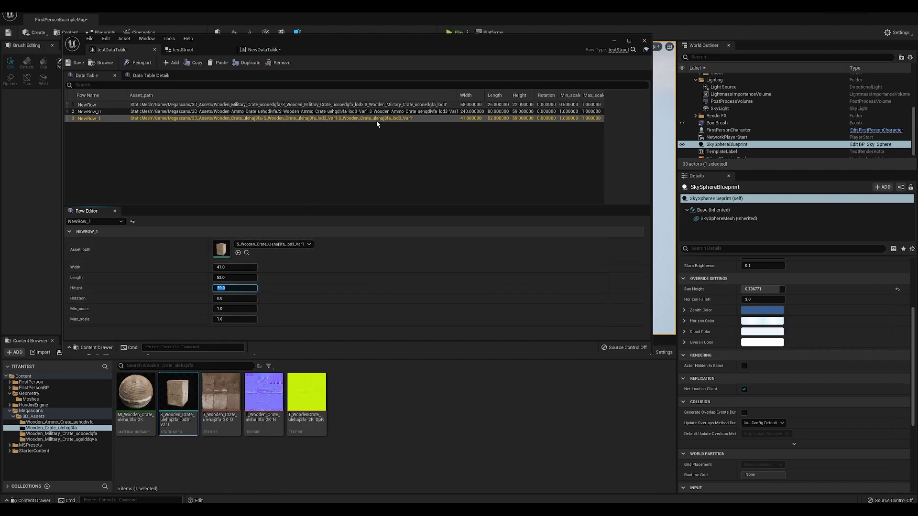
Step: Assign the static mesh S_Wooden_Crate_ulehaj3fa_lod3_Var1 as the Asset_path of NewRow_1
click(412, 119)
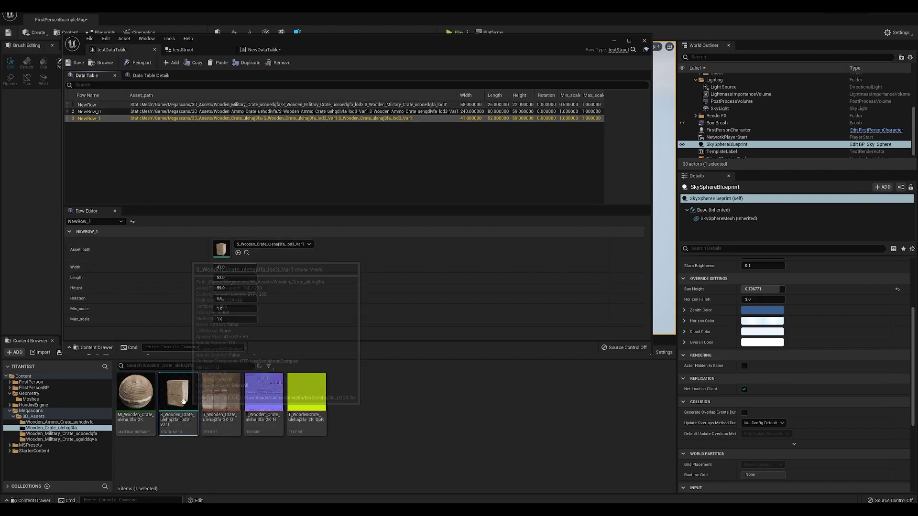
drag(183, 402, 219, 250)
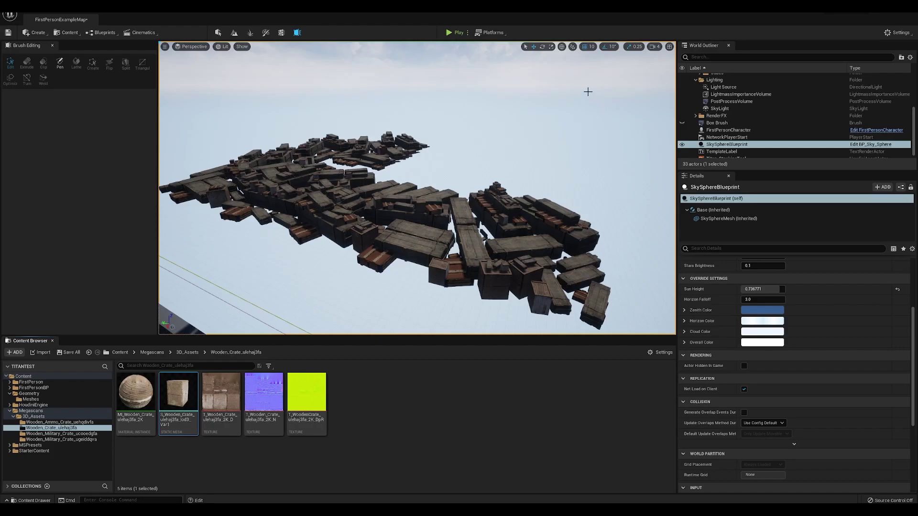
Step: Place a Box geometry brush in the level above the crate pile and switch to Brush Editing mode
click(722, 123)
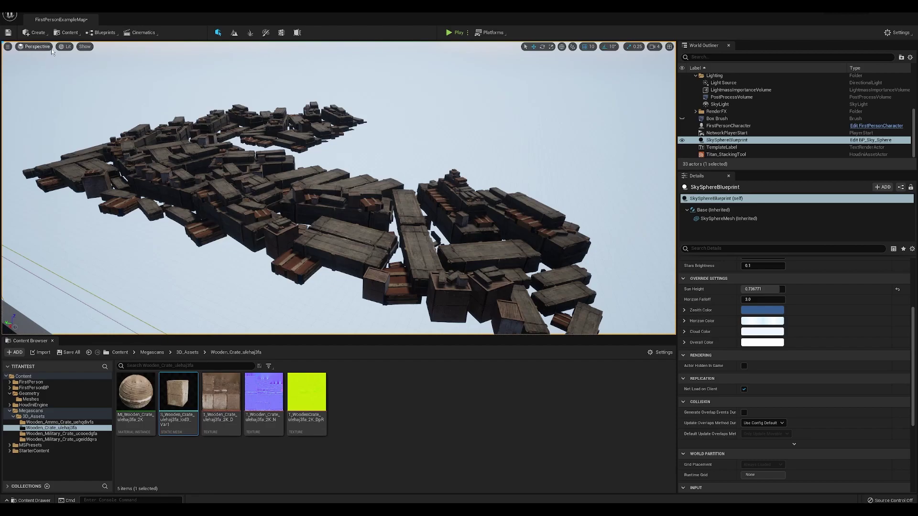
click(27, 33)
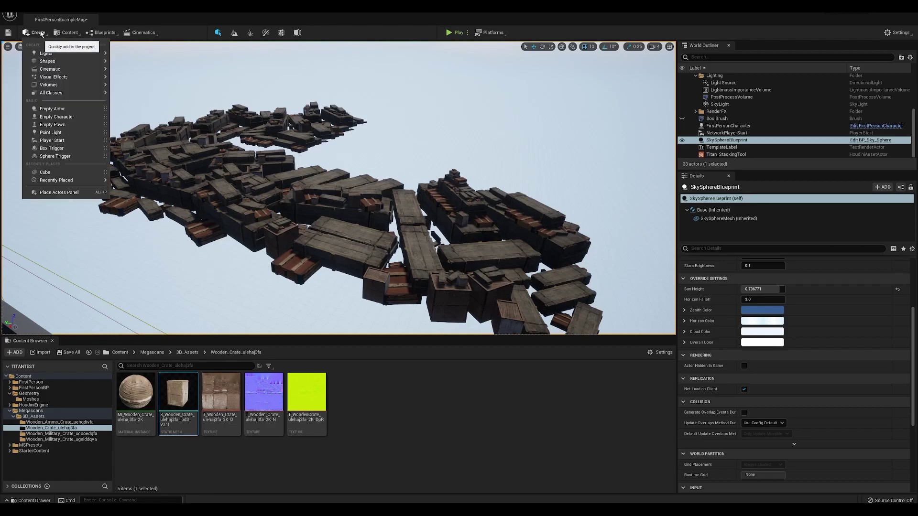
click(59, 193)
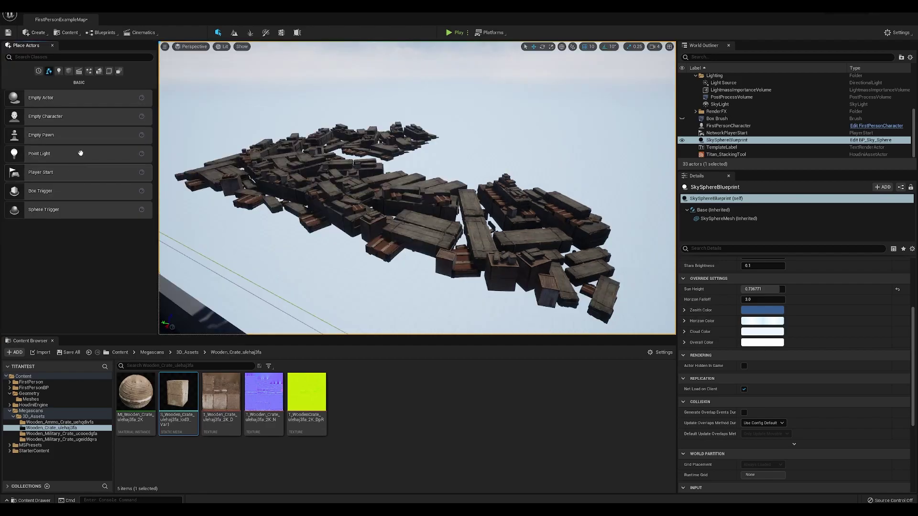
click(99, 71)
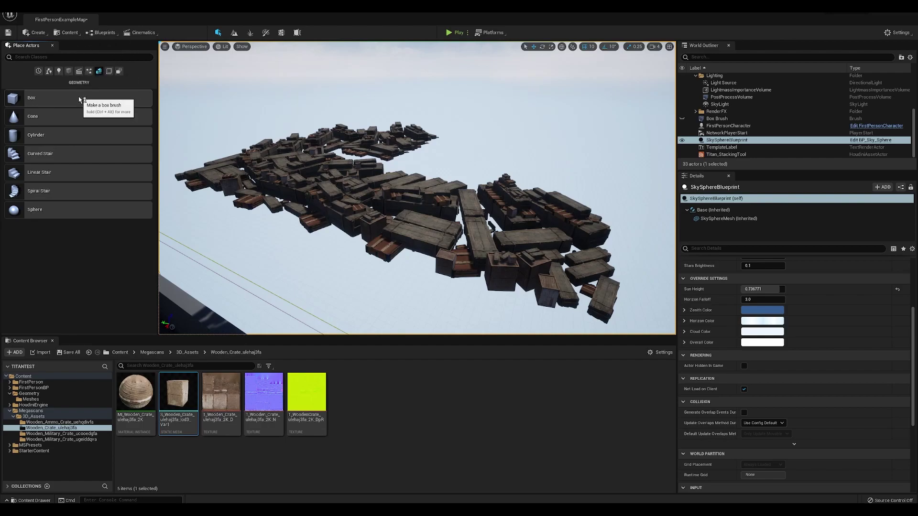
mouse_move(93, 101)
mouse_down()
mouse_move(196, 101)
mouse_move(470, 154)
mouse_move(459, 150)
mouse_up()
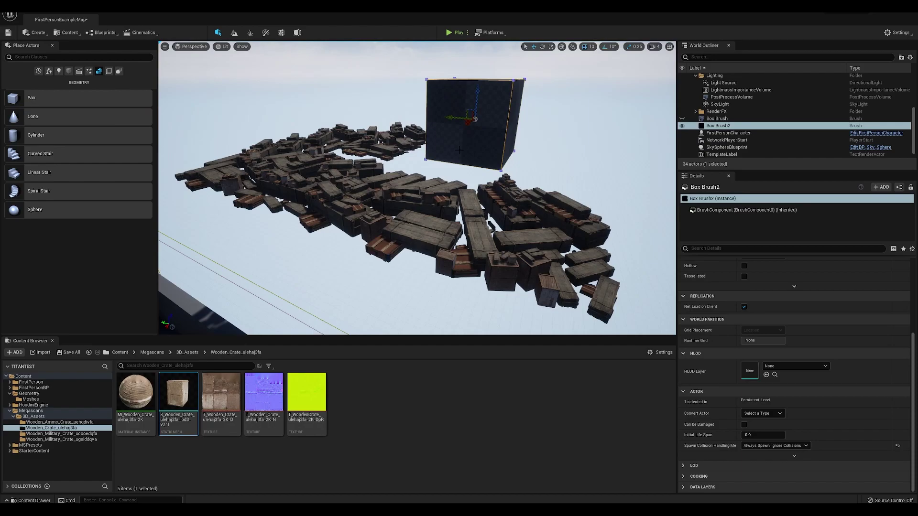
right_drag(459, 150, 488, 142)
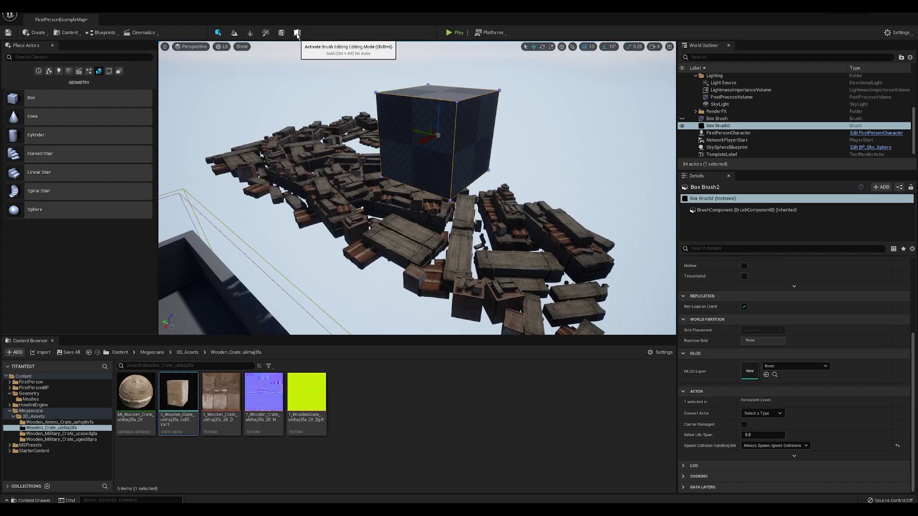
click(297, 33)
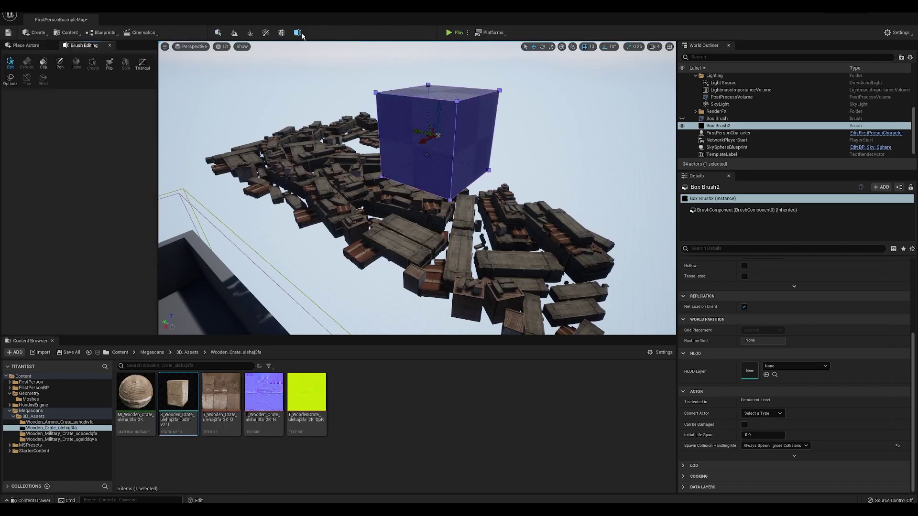
Step: Try to pull a side of the new box brush outward along its red axis
click(464, 139)
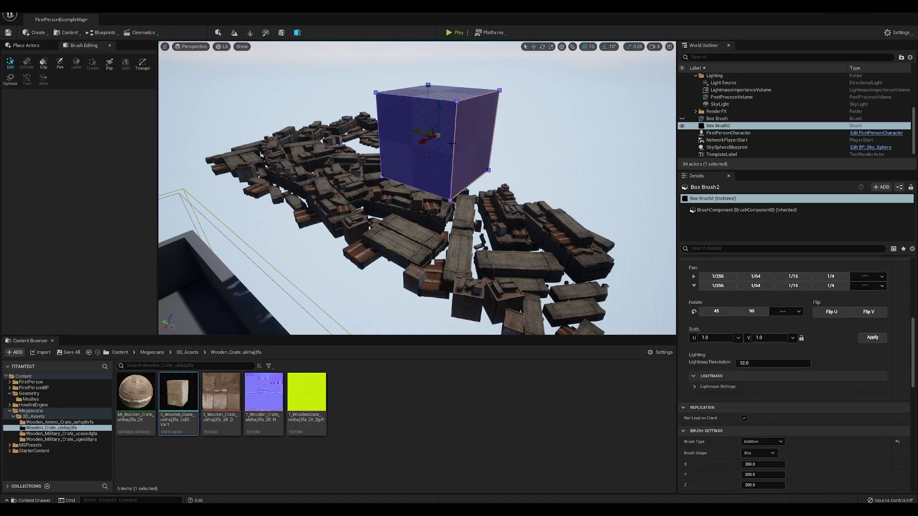
mouse_move(415, 130)
mouse_down()
mouse_move(543, 153)
mouse_move(517, 152)
mouse_up()
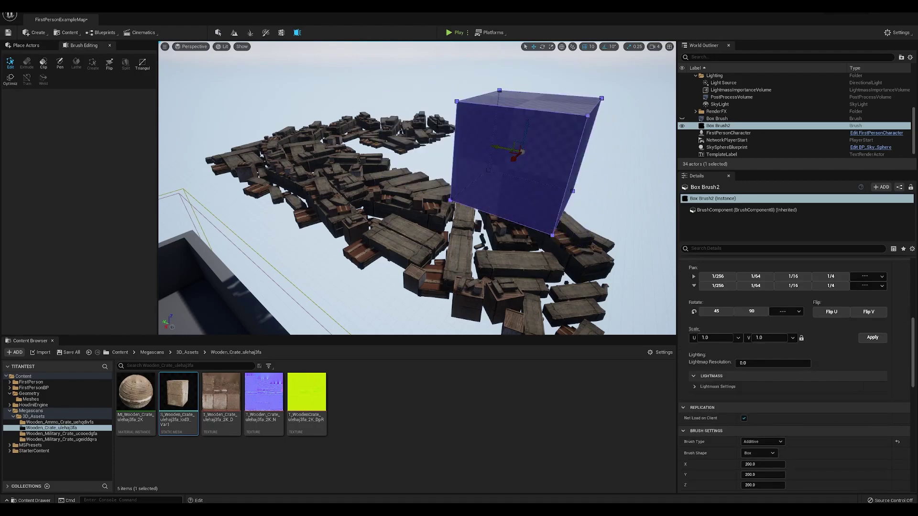
mouse_move(581, 144)
right_down()
mouse_move(497, 146)
mouse_move(591, 144)
mouse_move(581, 139)
right_up()
click(487, 133)
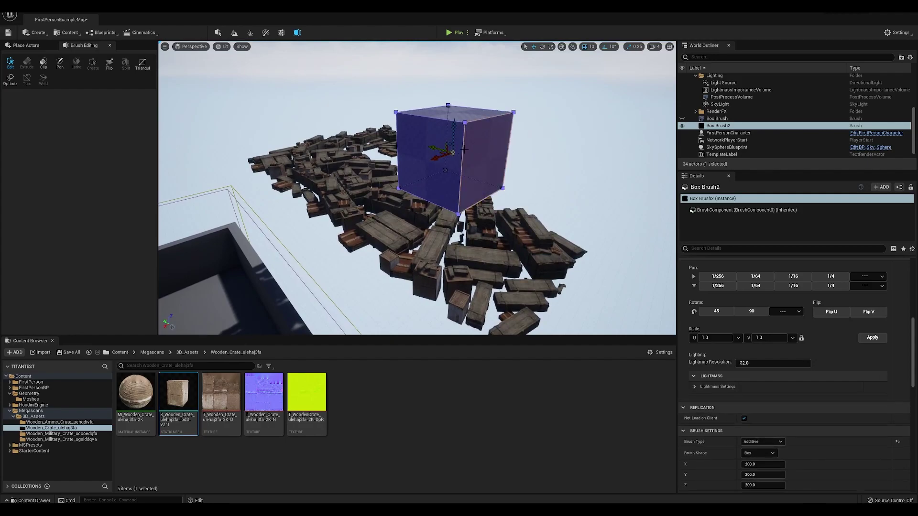
Step: Pull one side face of the new box brush outward, then extrude a further segment from that same face
click(485, 159)
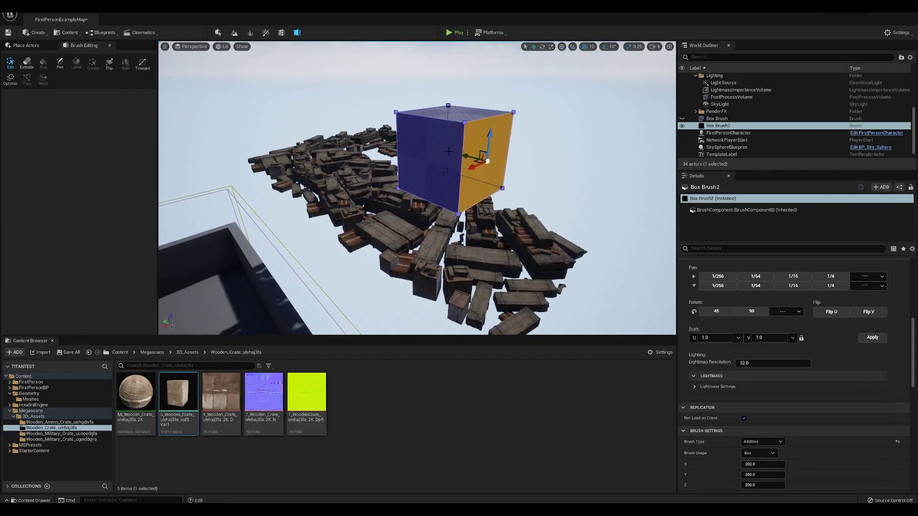
drag(466, 156, 550, 174)
click(27, 63)
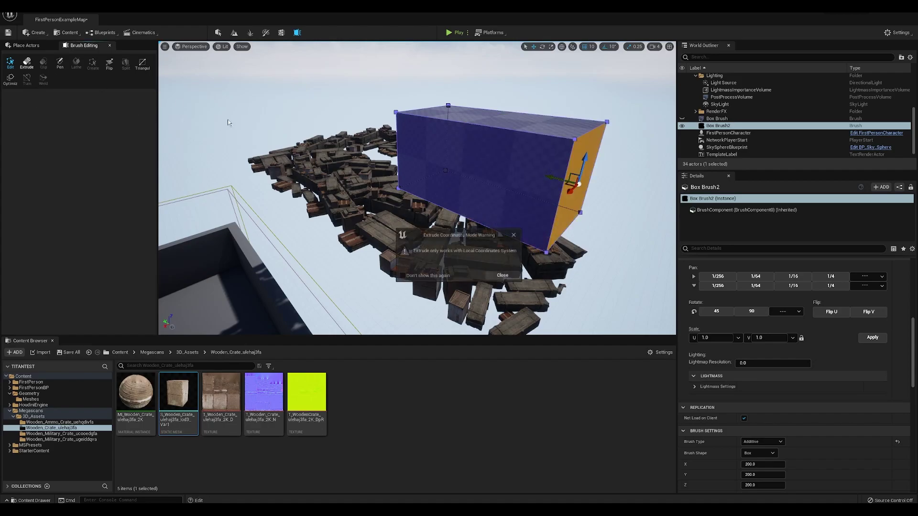
click(506, 276)
drag(608, 191, 673, 210)
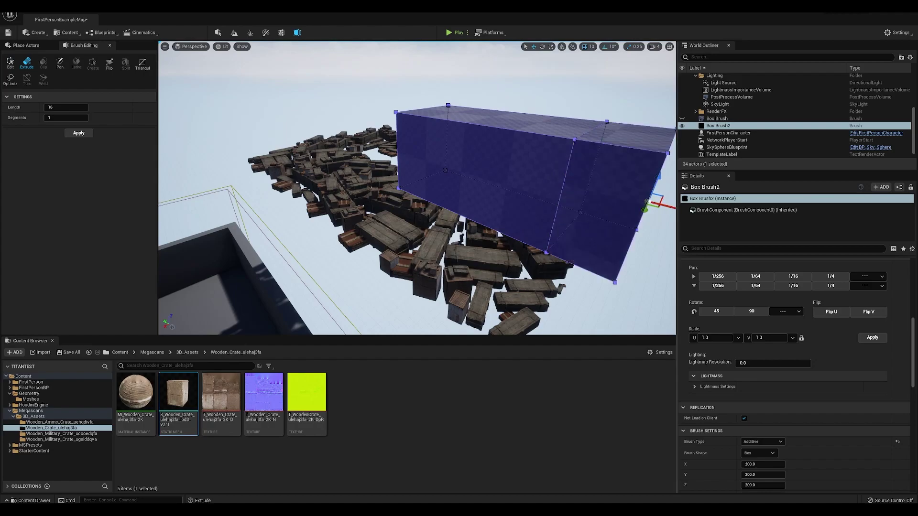
Step: Extrude more side faces of the box brush to form perpendicular arms and a branching shape
click(592, 237)
mouse_move(584, 220)
right_down()
mouse_move(502, 201)
mouse_move(412, 219)
right_up()
drag(435, 218, 332, 219)
click(434, 219)
alt+drag(388, 243, 399, 254)
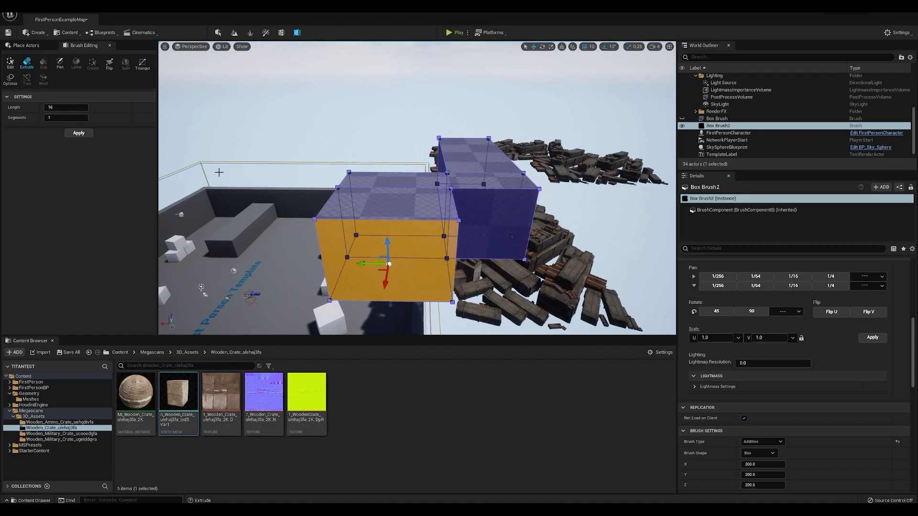
mouse_move(399, 254)
right_down()
mouse_move(518, 287)
mouse_move(502, 268)
mouse_move(511, 258)
mouse_move(554, 282)
mouse_move(477, 158)
right_up()
click(494, 161)
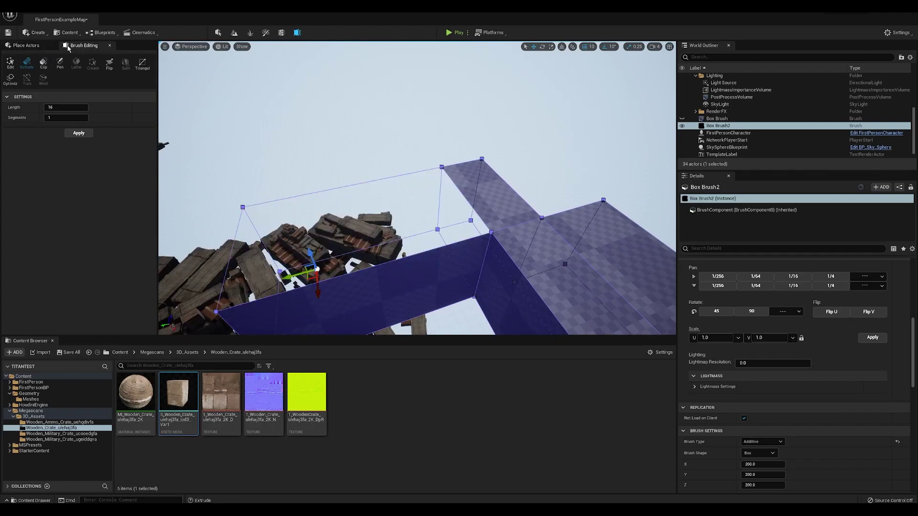
Step: Return to Select mode, delete Box Brush2 and close the Place Actors panel
click(218, 33)
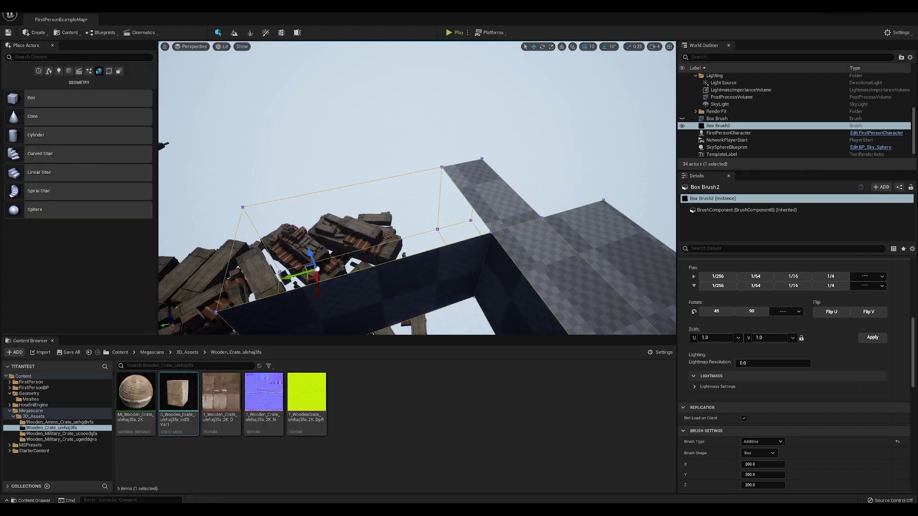
key(Delete)
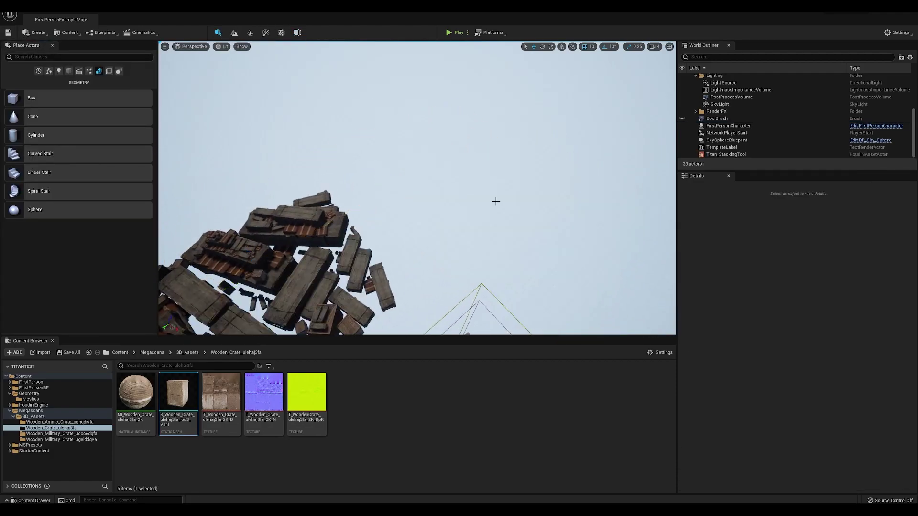
click(52, 46)
Step: Show the original Box Brush temporarily to examine its shape over the crate pile, and hide it again
right_drag(479, 170, 454, 155)
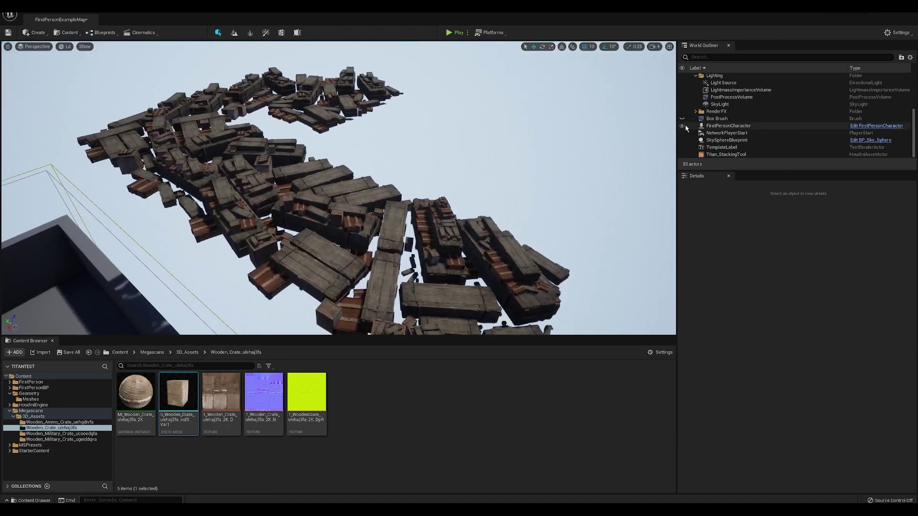
click(682, 119)
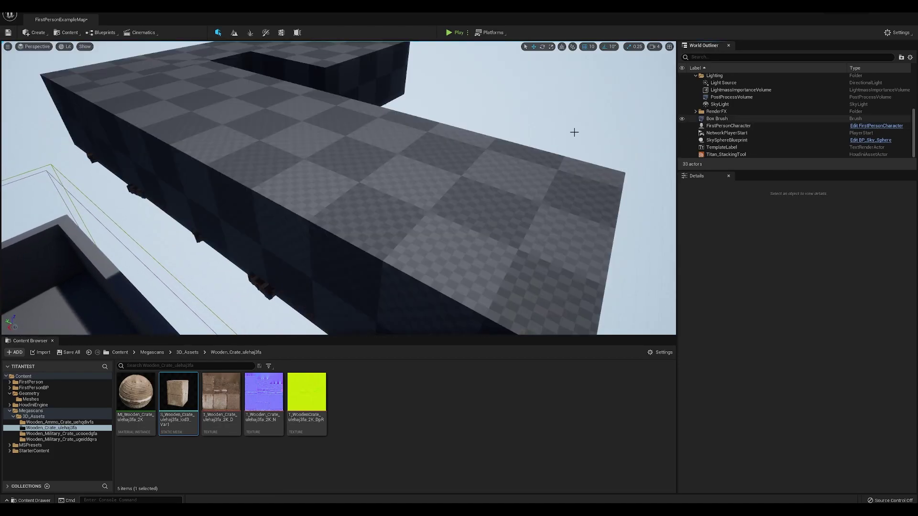
mouse_move(574, 132)
right_down()
mouse_move(543, 105)
mouse_move(557, 115)
mouse_move(470, 76)
right_up()
mouse_move(555, 118)
right_down()
mouse_move(548, 110)
mouse_move(137, 184)
right_up()
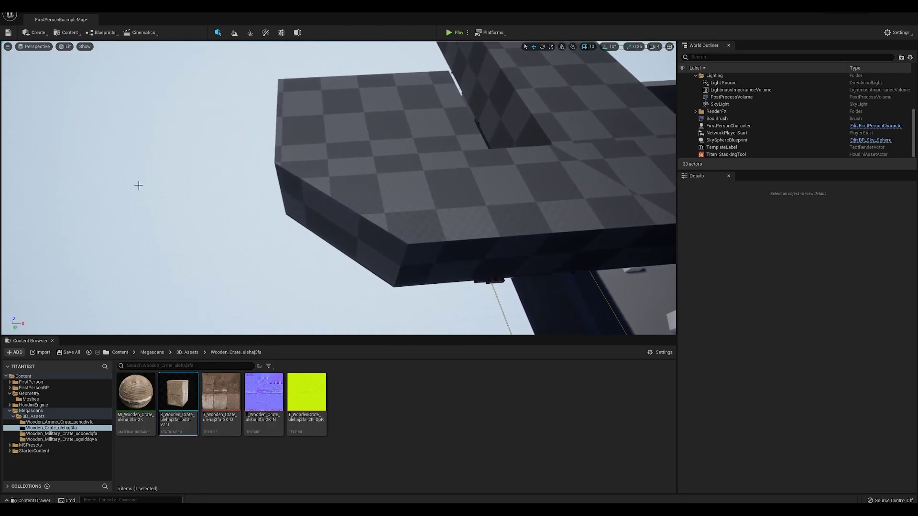
click(682, 119)
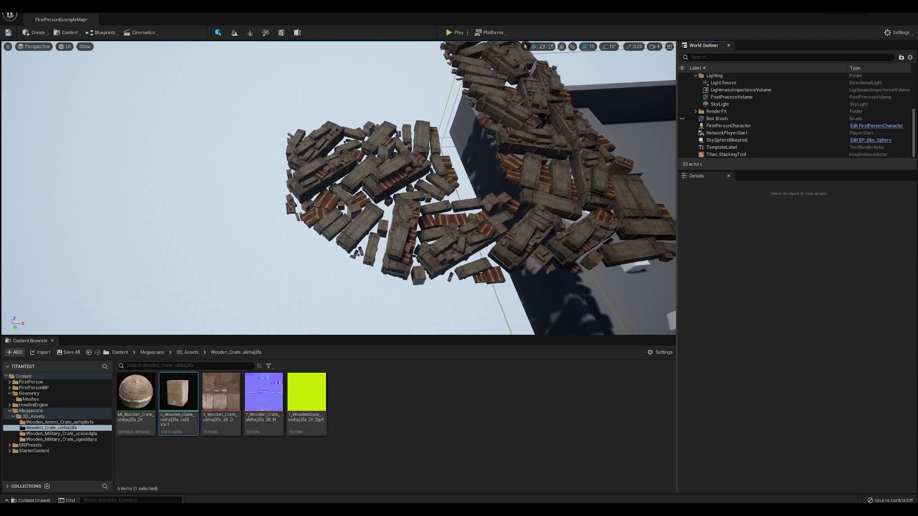
Step: Browse the project content to the FirstPersonBP folder and look through its data tables and Houdini assets
click(42, 377)
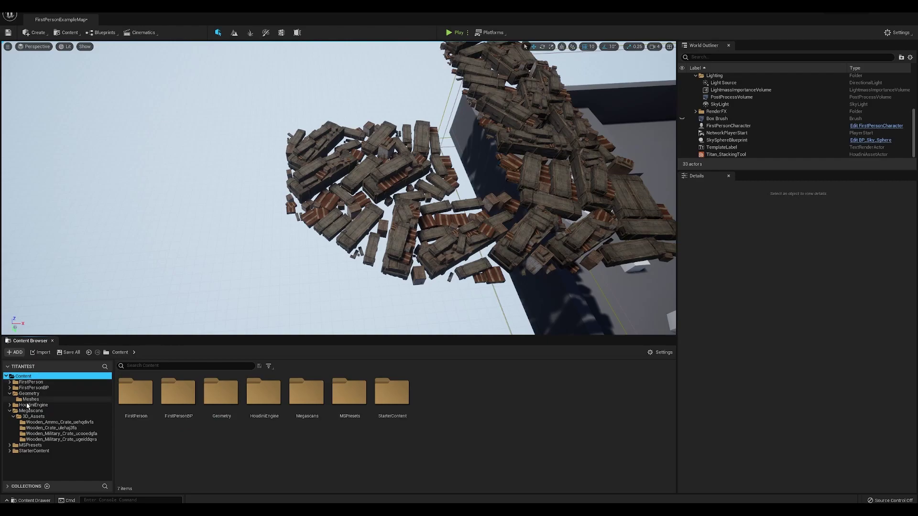
double_click(217, 410)
click(36, 387)
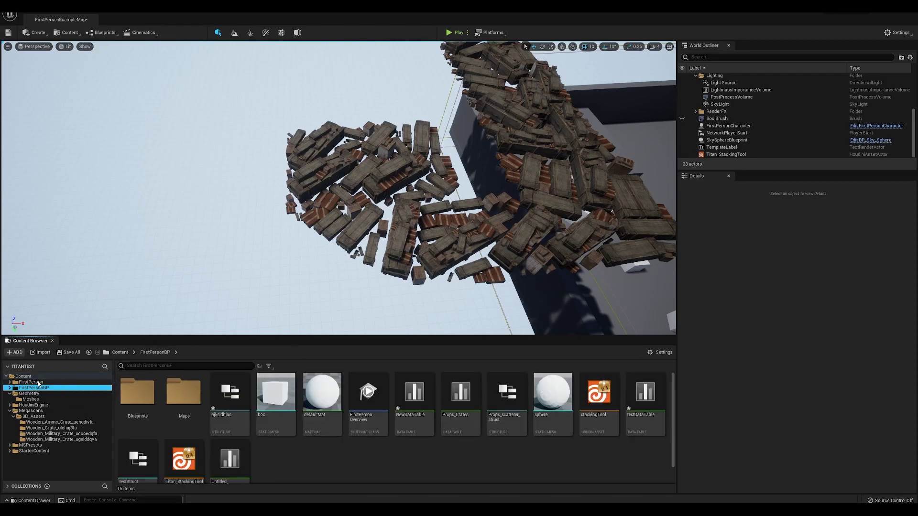
scroll(492, 416, down, 1)
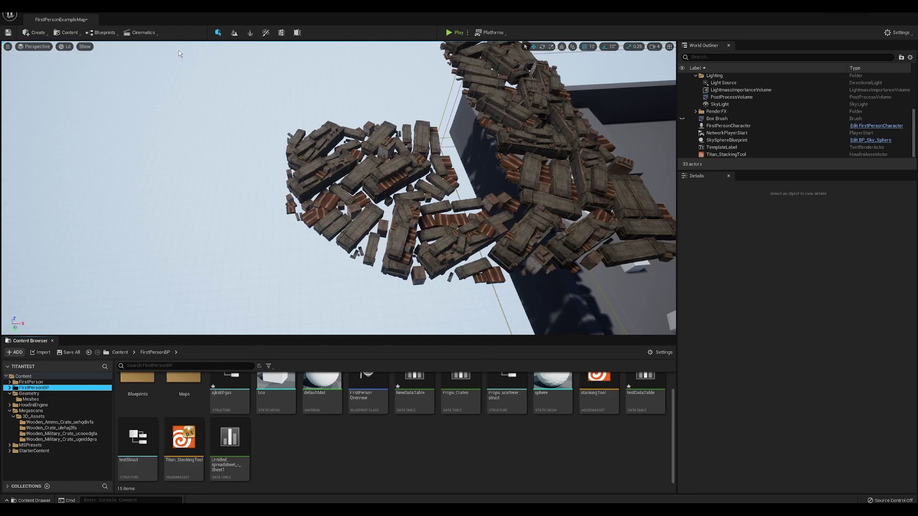
Step: Review the Houdini Engine session commands, then switch to Houdini and open the Houdini Engine SessionSync panel
click(71, 14)
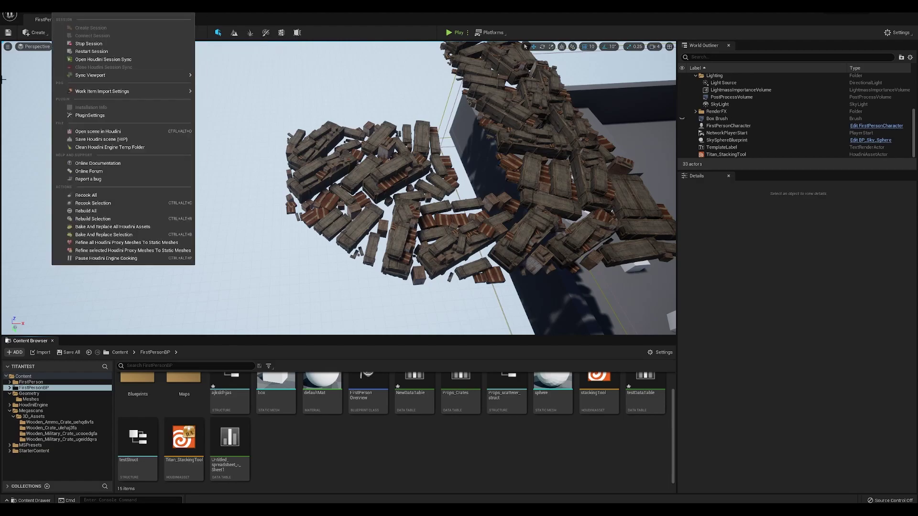
right_drag(198, 280, 202, 274)
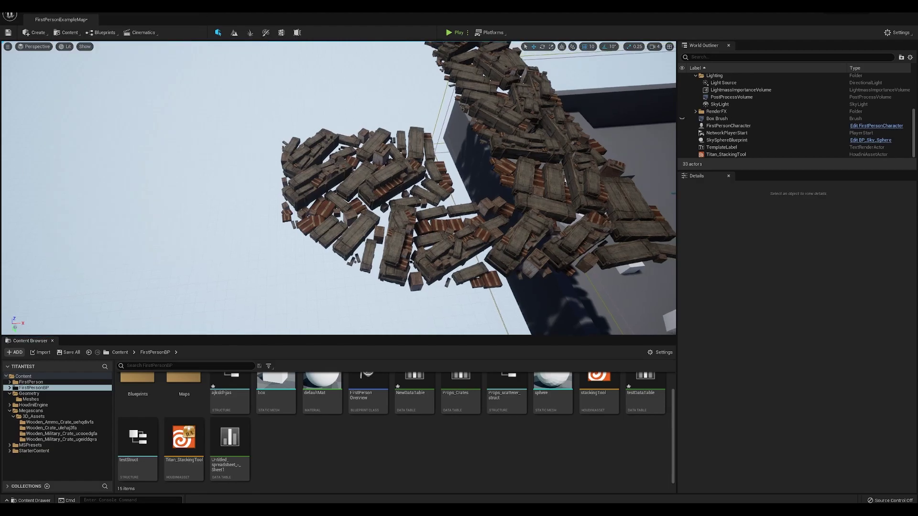
mouse_move(220, 509)
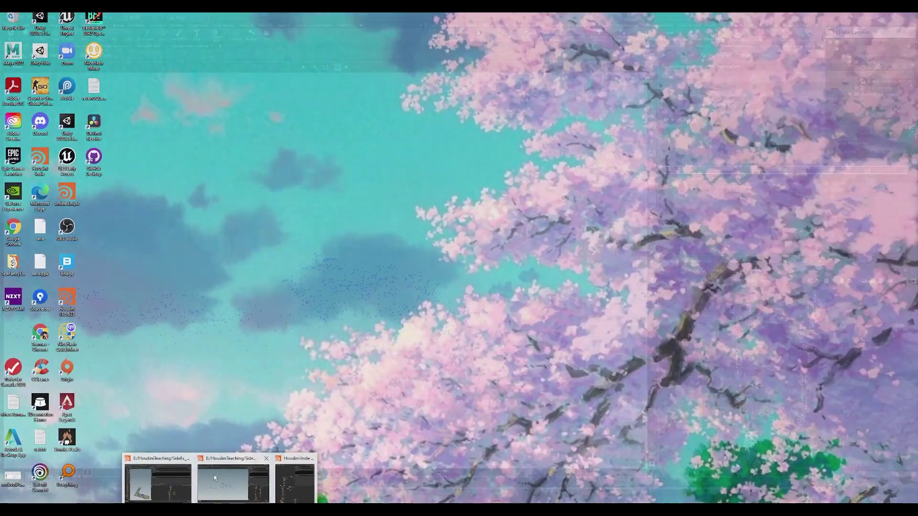
click(213, 475)
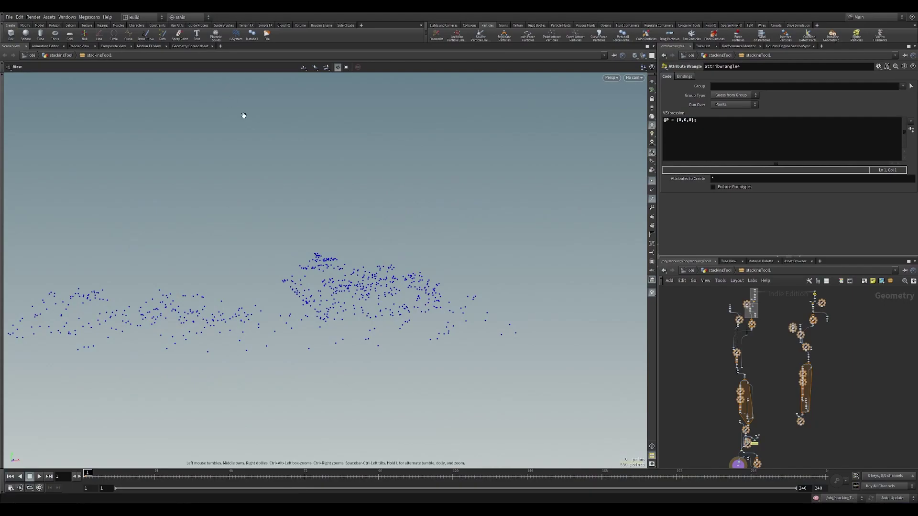
click(66, 17)
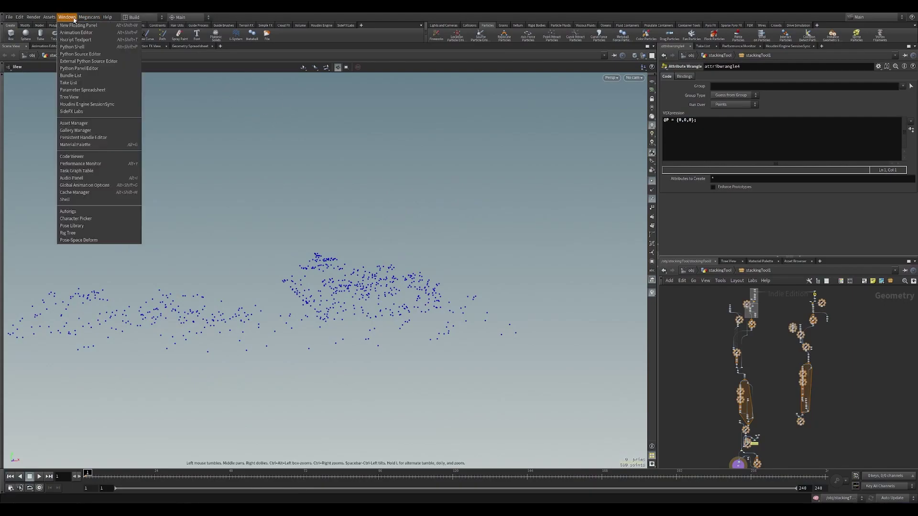
click(91, 104)
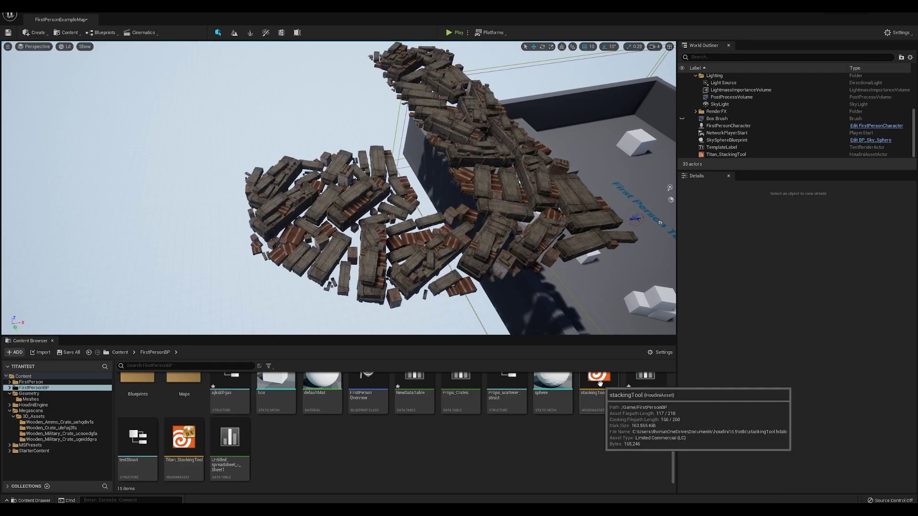
Step: Switch to Houdini and add a Box node in an empty area of the stackingTool1 network
right_drag(430, 277, 458, 263)
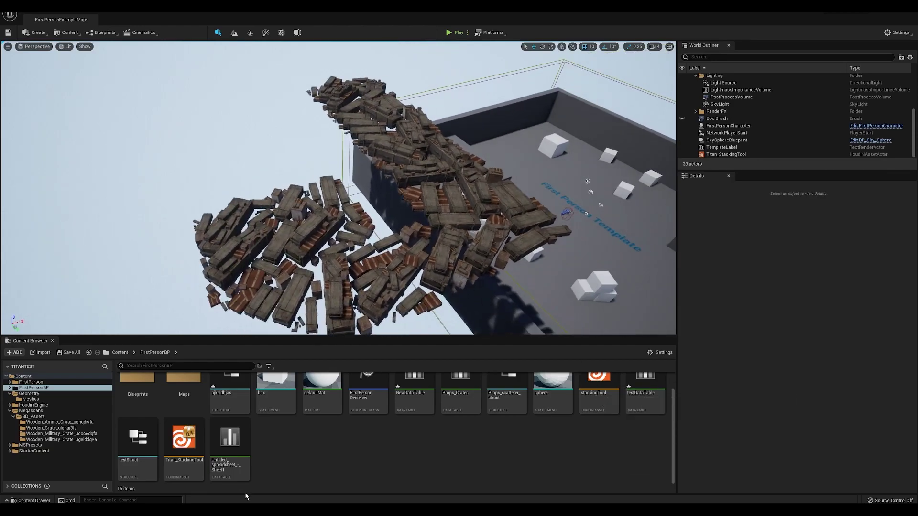
mouse_move(301, 478)
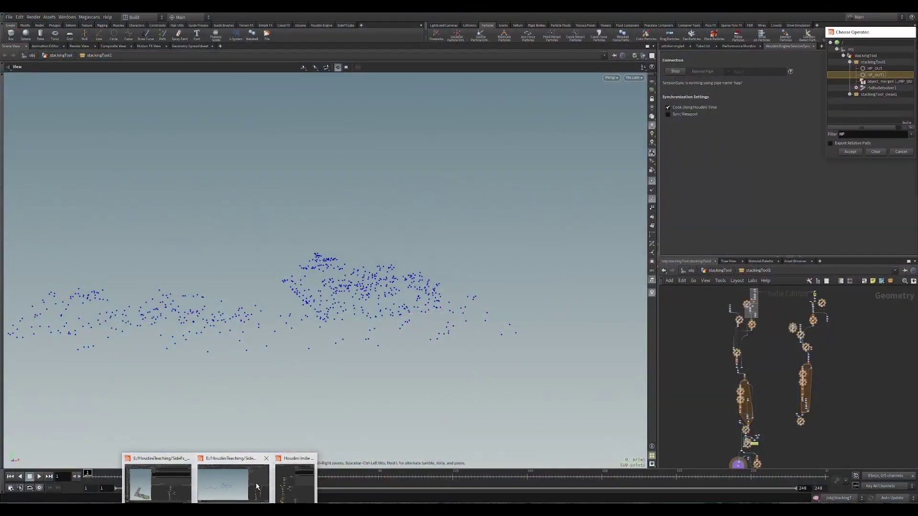
click(256, 487)
middle_drag(861, 287, 772, 337)
scroll(767, 340, up, 5)
middle_drag(675, 449, 769, 328)
middle_drag(696, 429, 741, 303)
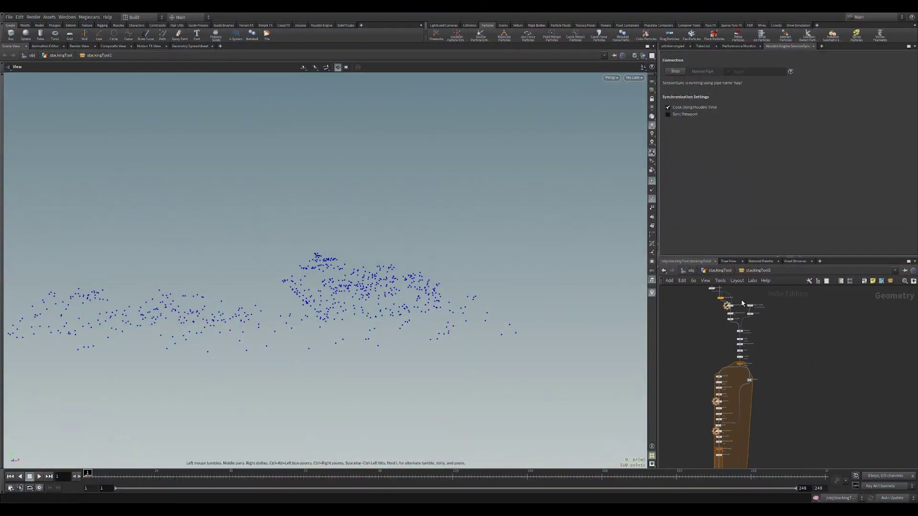
middle_drag(749, 464, 760, 347)
scroll(720, 456, up, 4)
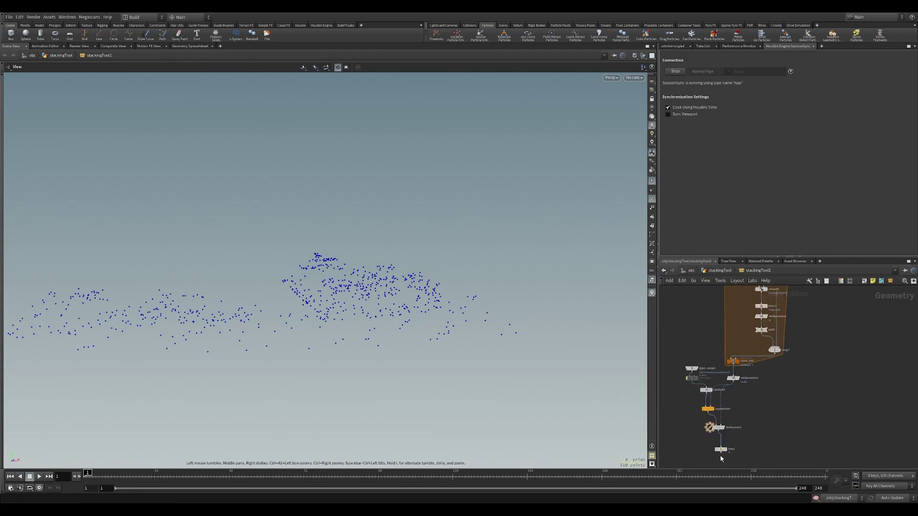
key(Tab)
text(box)
key(Return)
click(825, 385)
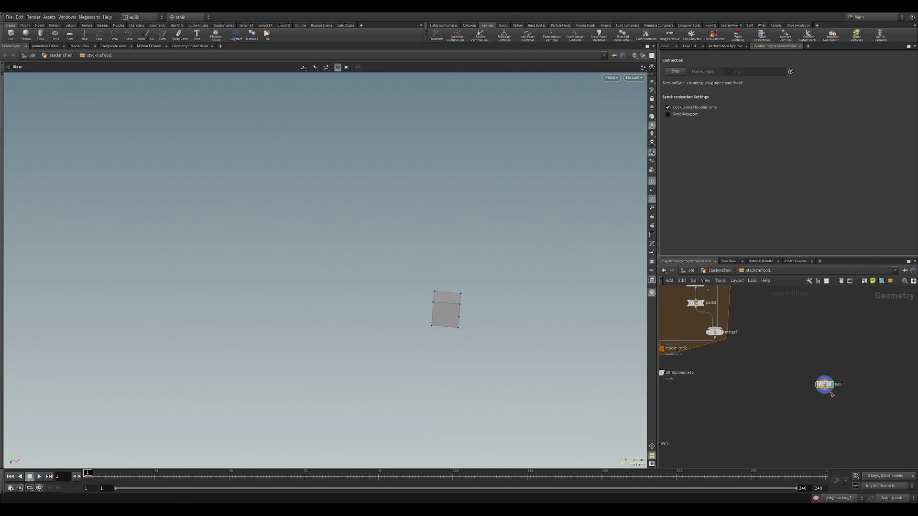
Step: Add an Output node below the new box, connected to it, and make it the displayed node
key(Tab)
text(out)
key(Return)
click(822, 410)
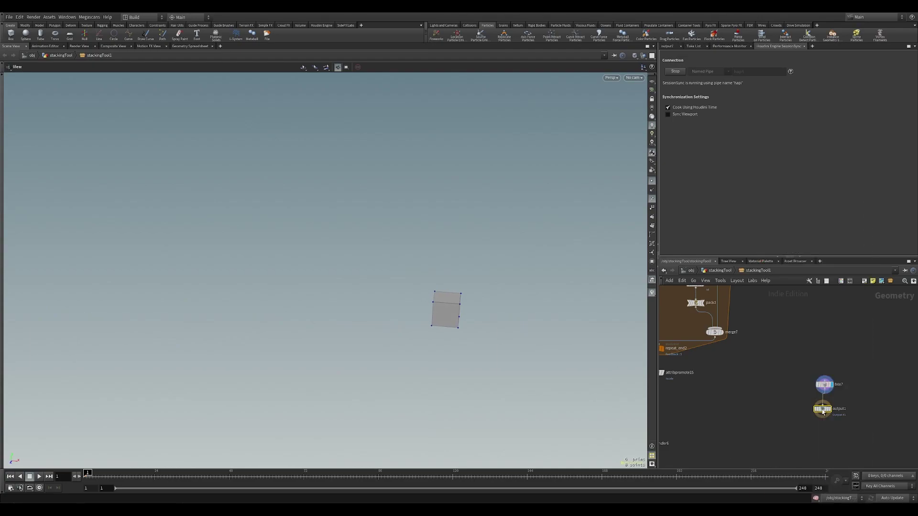
click(830, 409)
drag(816, 409, 821, 412)
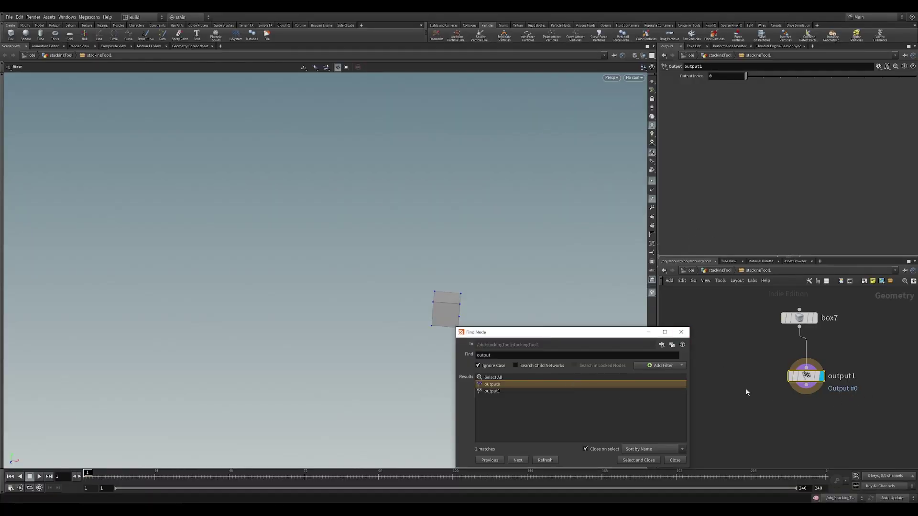
Step: Close the node search, switch to Unreal Editor and examine the output of the Titan_StackingTool actor in the level
click(682, 332)
key(alt+Tab)
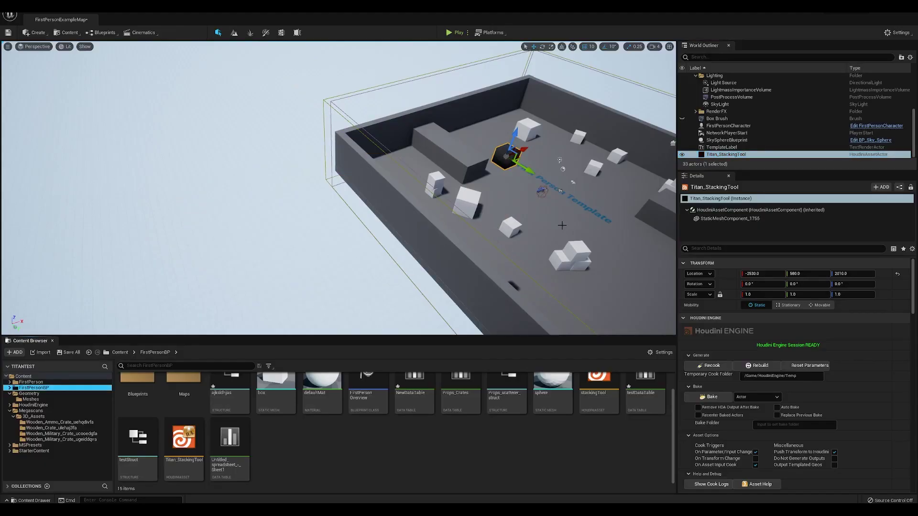
mouse_move(521, 215)
right_down()
mouse_move(521, 182)
mouse_move(564, 223)
mouse_move(545, 191)
mouse_move(527, 223)
right_up()
Step: Switch back to Houdini and insert a Sphere node between the new box and output node
key(alt+Tab)
key(Tab)
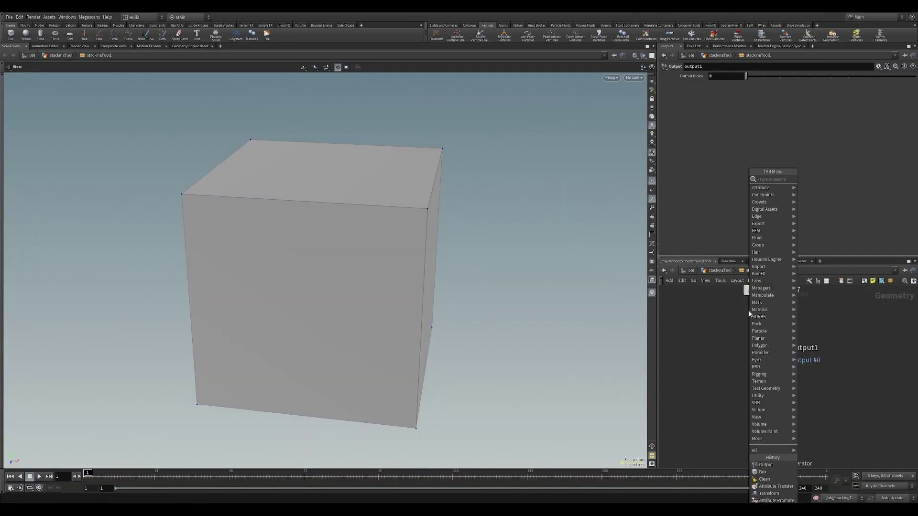
text(sphere)
key(Return)
click(749, 315)
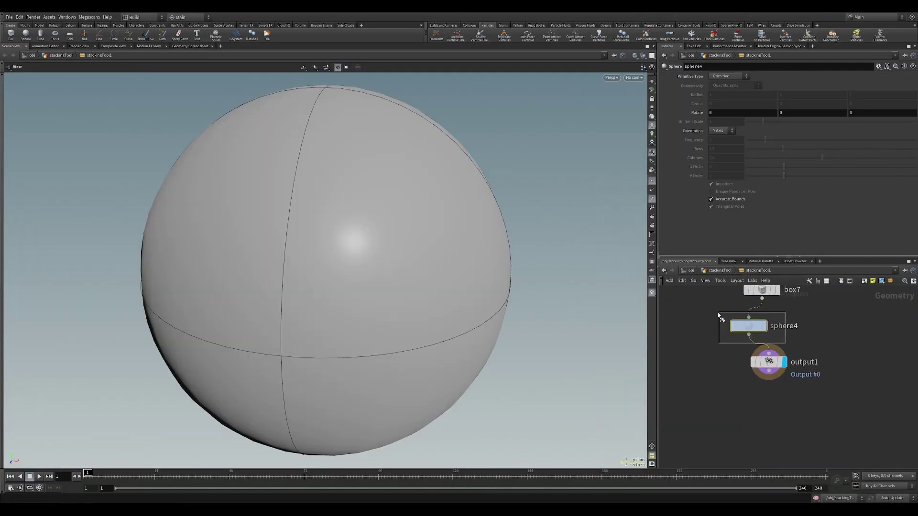
Step: Switch to Unreal Editor and examine the Titan_StackingTool actor's synced geometry and its Houdini parameters, inputs and outputs
key(alt+Tab)
mouse_move(467, 193)
right_down()
mouse_move(450, 157)
mouse_move(467, 193)
right_up()
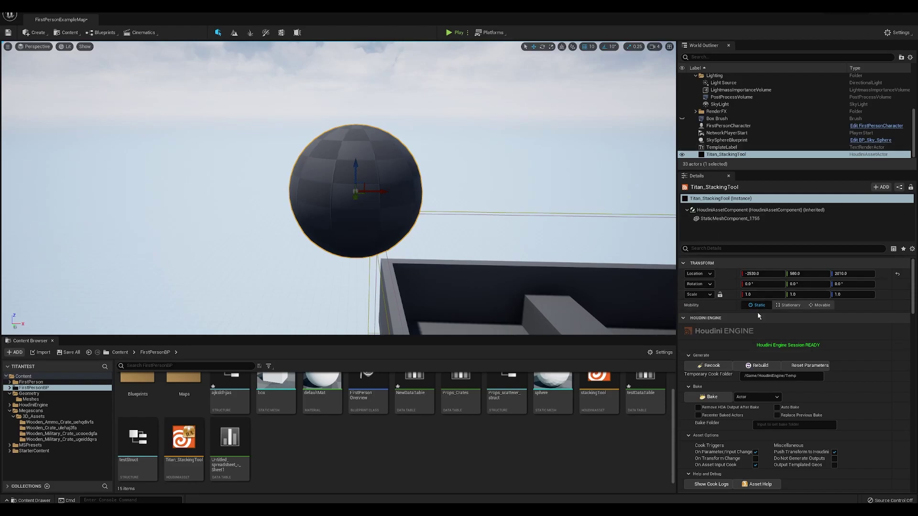
scroll(786, 396, down, 3)
scroll(786, 396, down, 3)
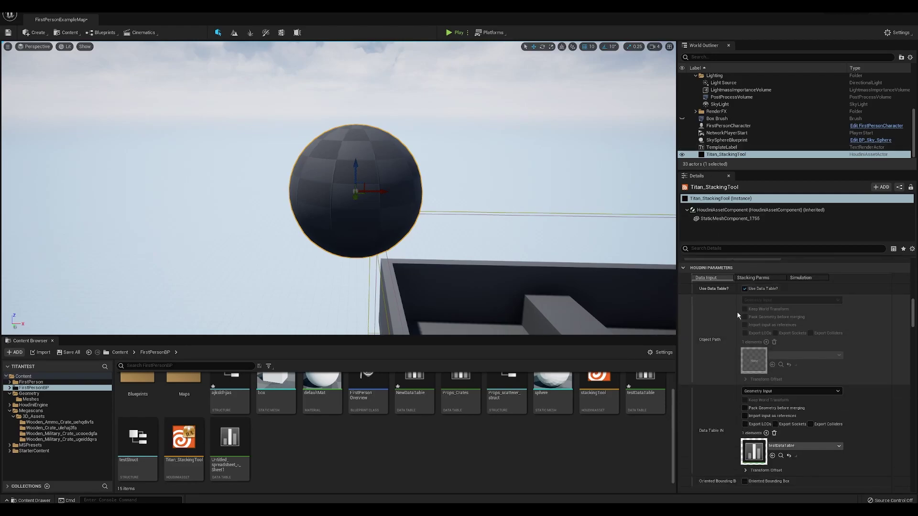
scroll(802, 365, down, 4)
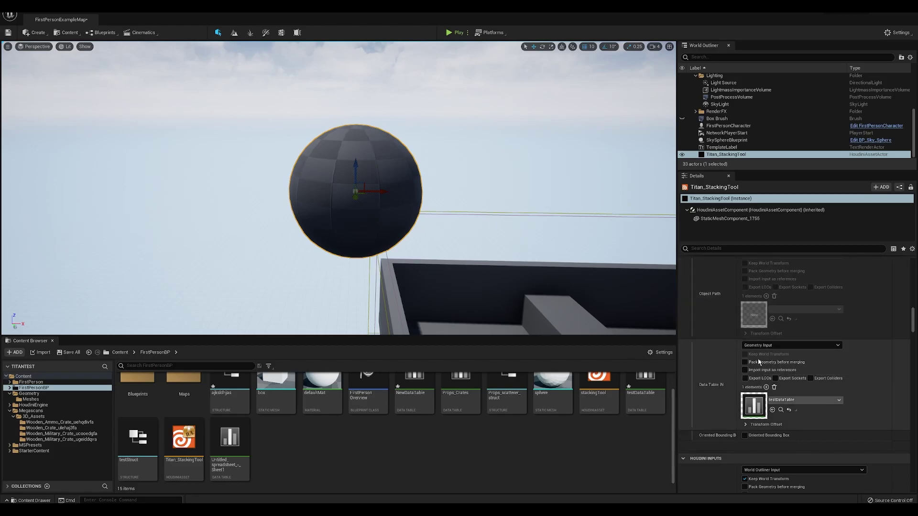
scroll(831, 355, down, 2)
scroll(831, 355, down, 6)
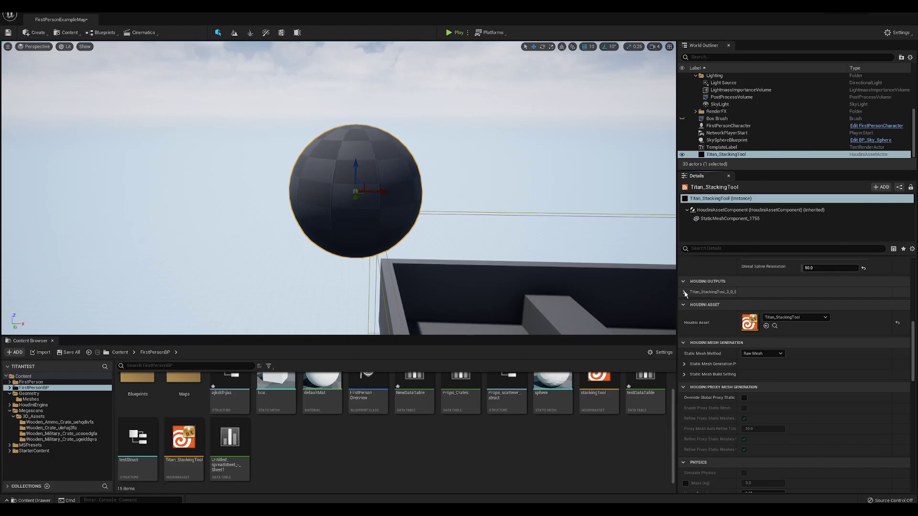
key(alt+Tab)
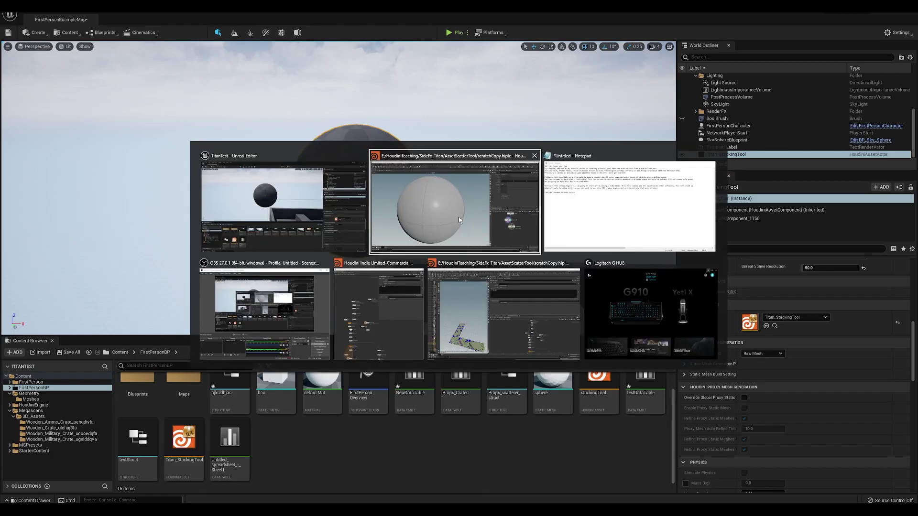
Step: Switch to Houdini and move the output node off the test sphere, reconnecting it to the end of the original stacking network
click(458, 217)
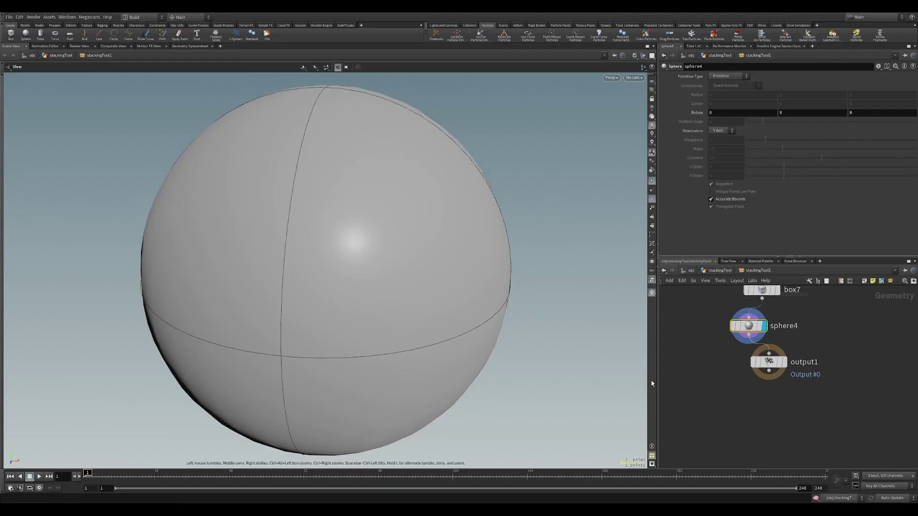
scroll(732, 393, down, 8)
drag(745, 382, 700, 412)
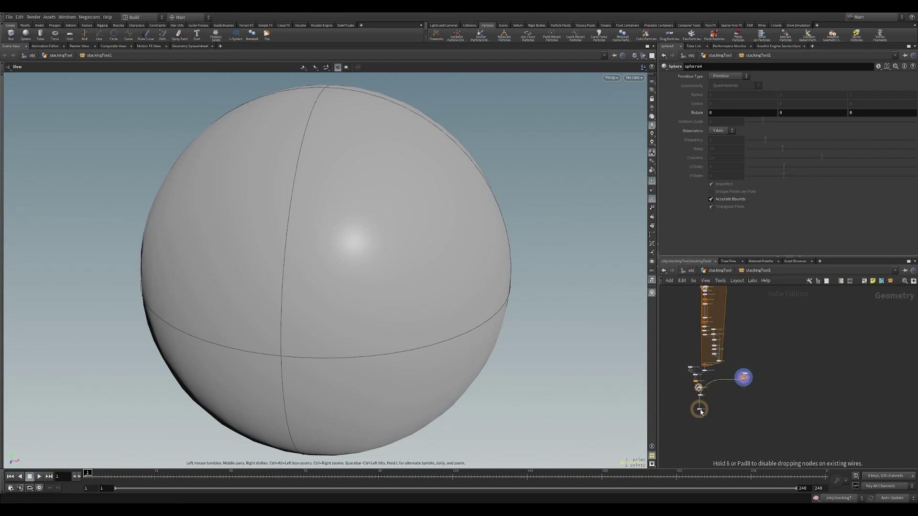
scroll(700, 408, up, 8)
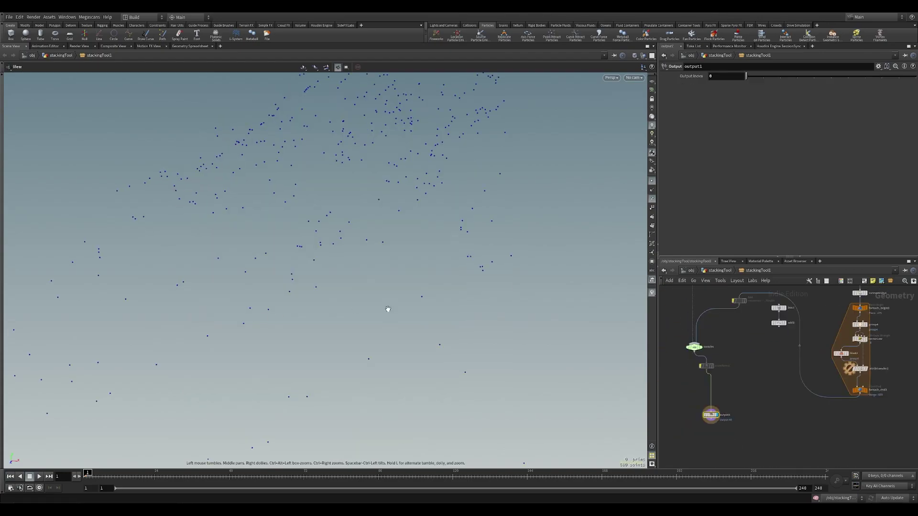
drag(387, 307, 362, 329)
Step: Open the output node's Geometry Spreadsheet and widen the unreal_instance column to read the full static mesh paths
click(189, 46)
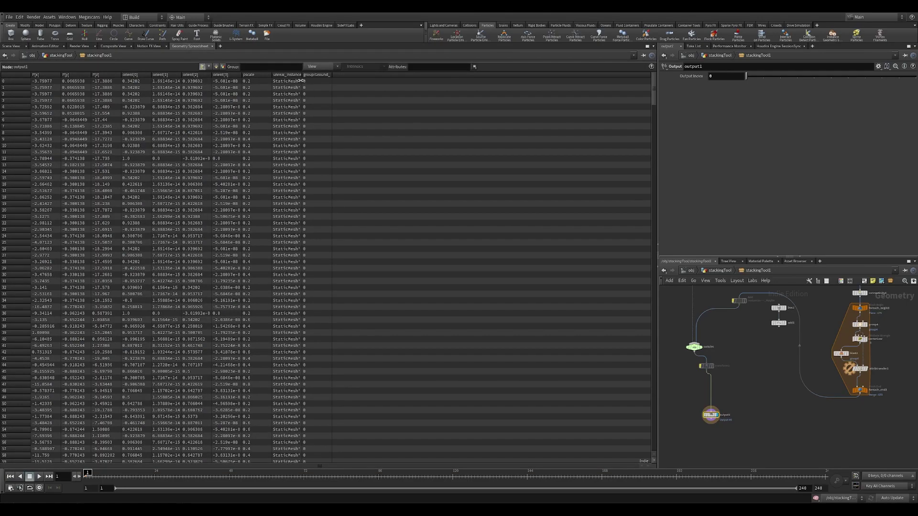
drag(302, 81, 607, 113)
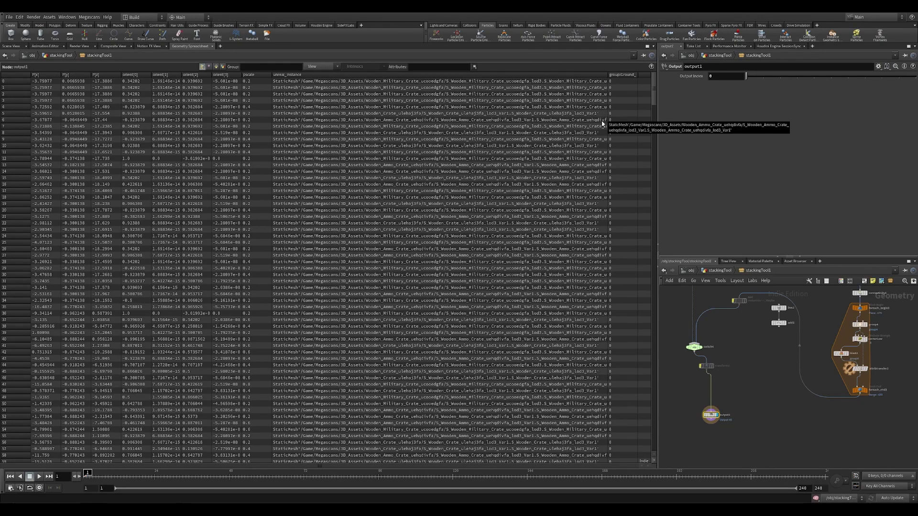
drag(287, 87, 342, 258)
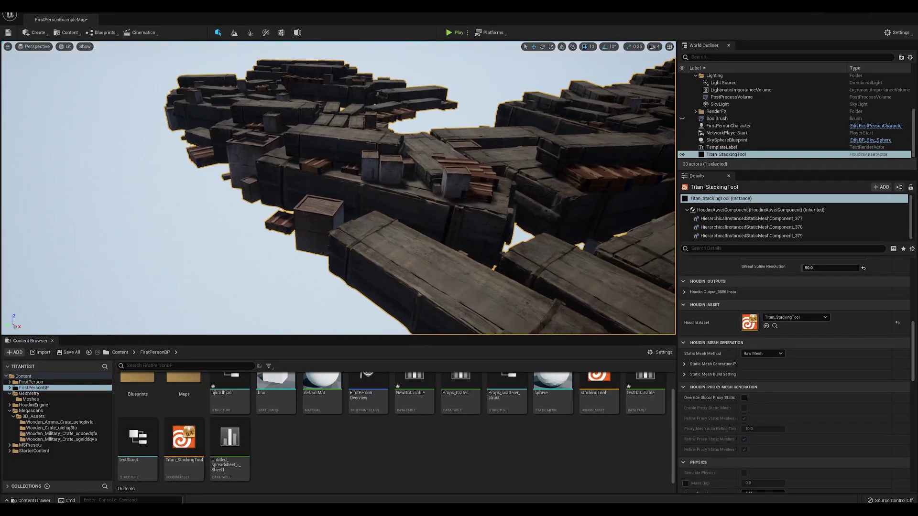
Step: Switch to Unreal Editor and examine the instanced crates and the tool's Houdini Engine settings, data table input, world input and outputs
scroll(742, 310, down, 5)
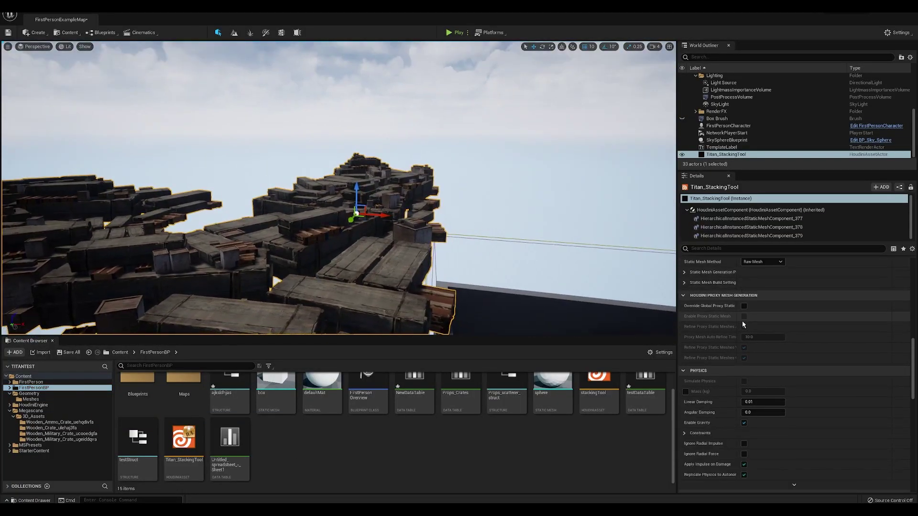
scroll(742, 309, up, 6)
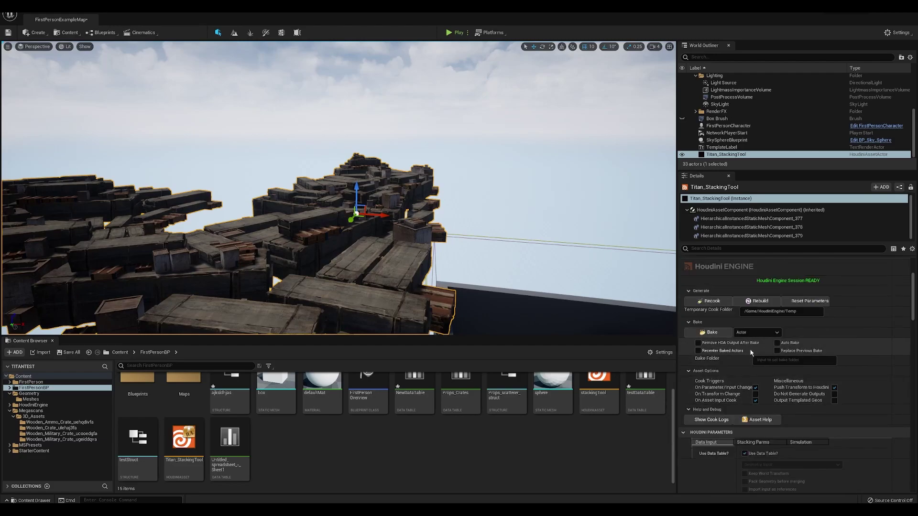
scroll(767, 377, down, 5)
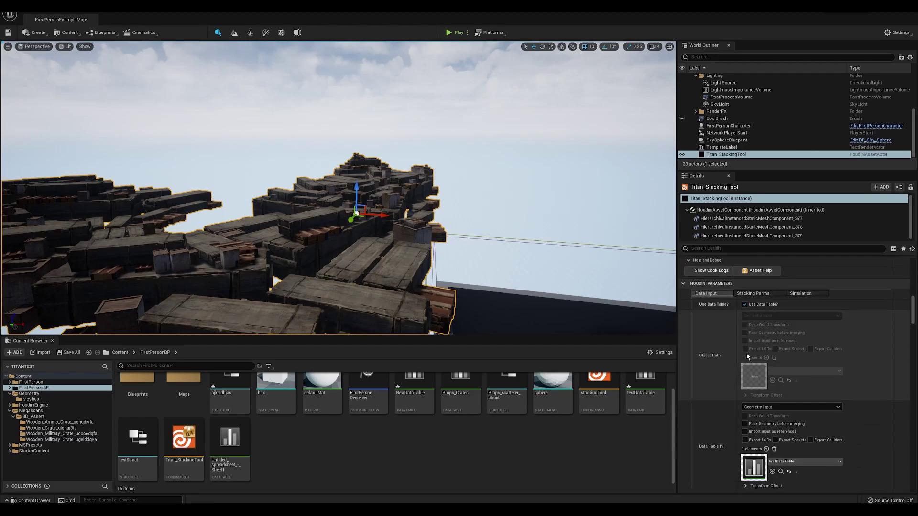
scroll(747, 356, down, 8)
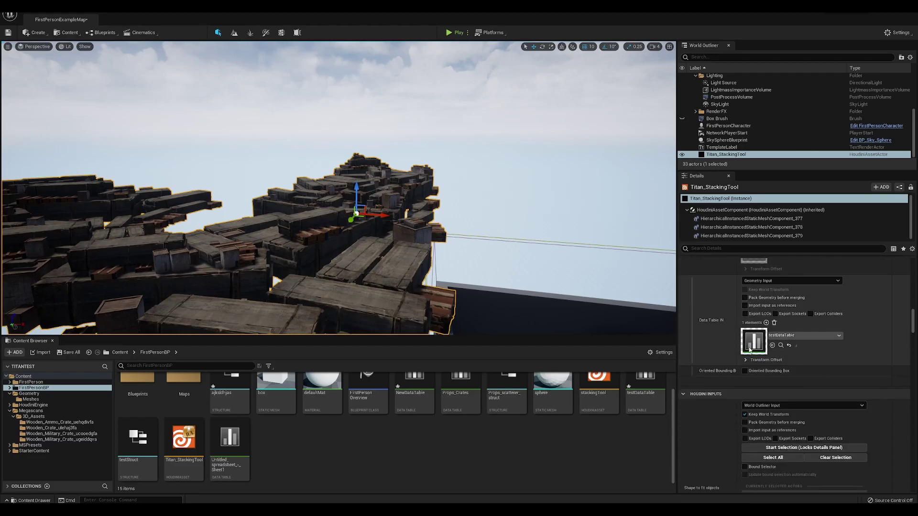
scroll(750, 350, down, 5)
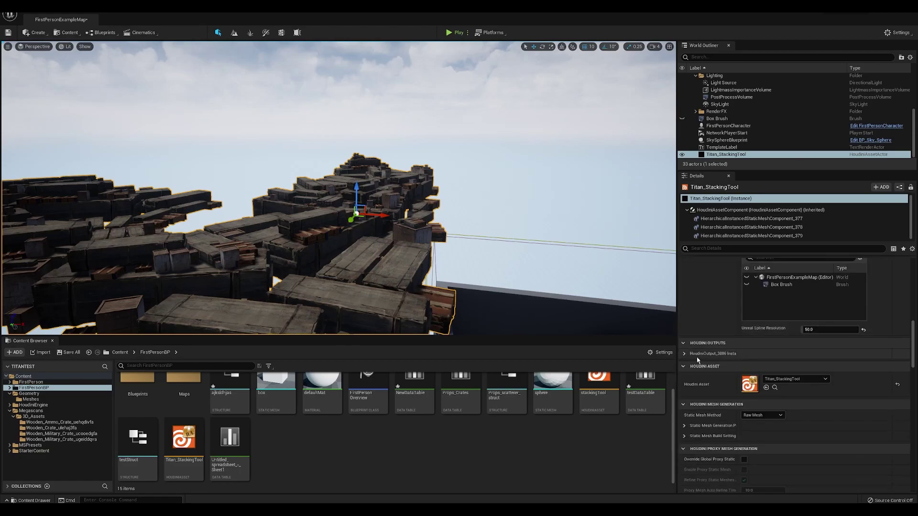
scroll(721, 365, up, 3)
scroll(721, 365, up, 6)
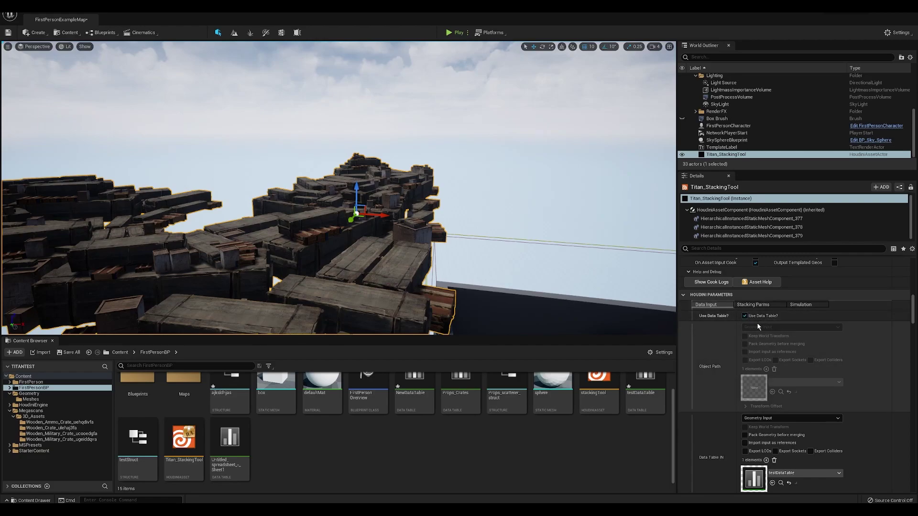
Step: Set the Titan_StackingTool's Overall Rotation stacking parameter to about 0.44 and keep the actor selected
click(764, 307)
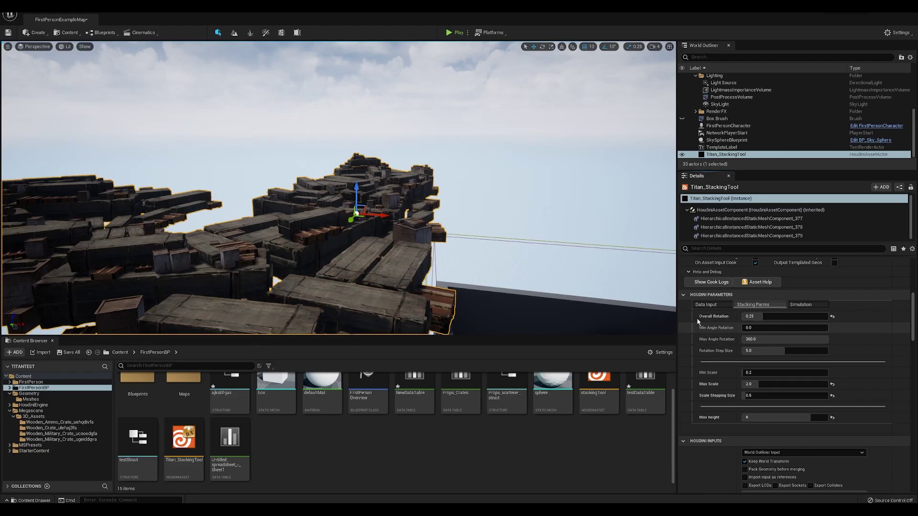
right_drag(588, 282, 518, 297)
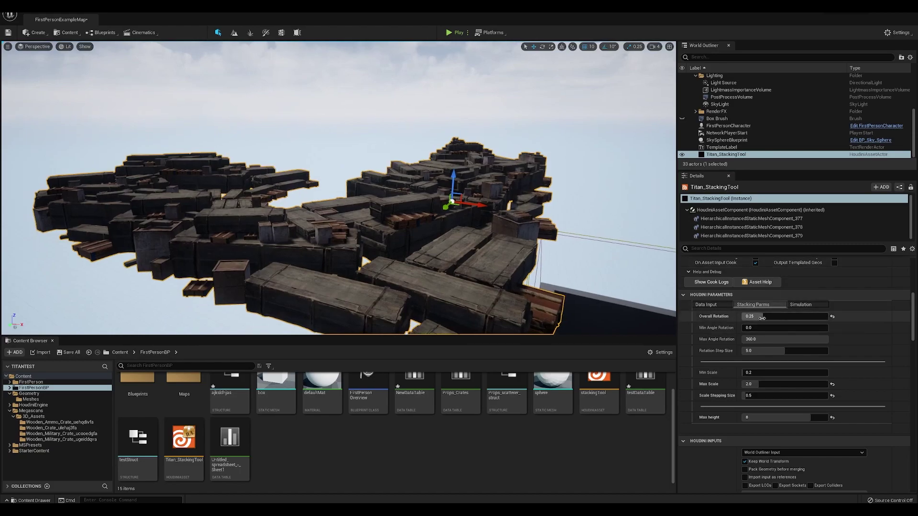
drag(762, 318, 780, 318)
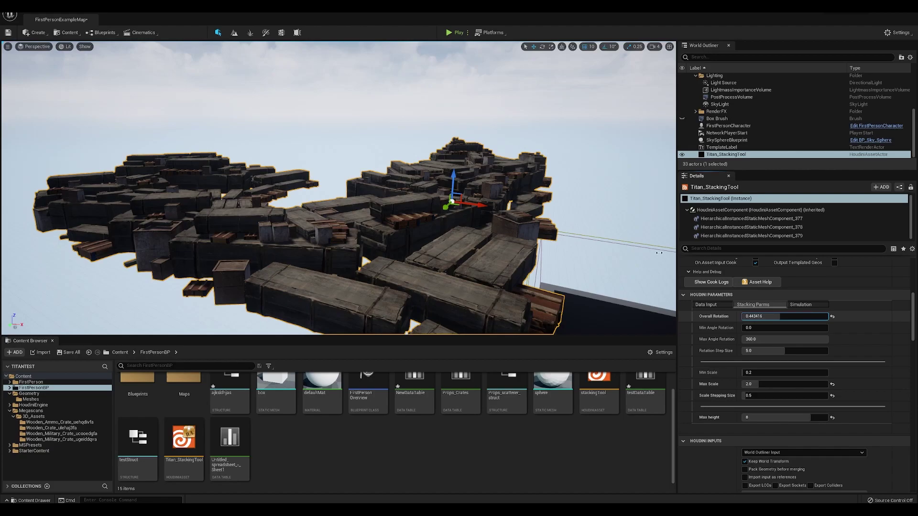
right_click(645, 238)
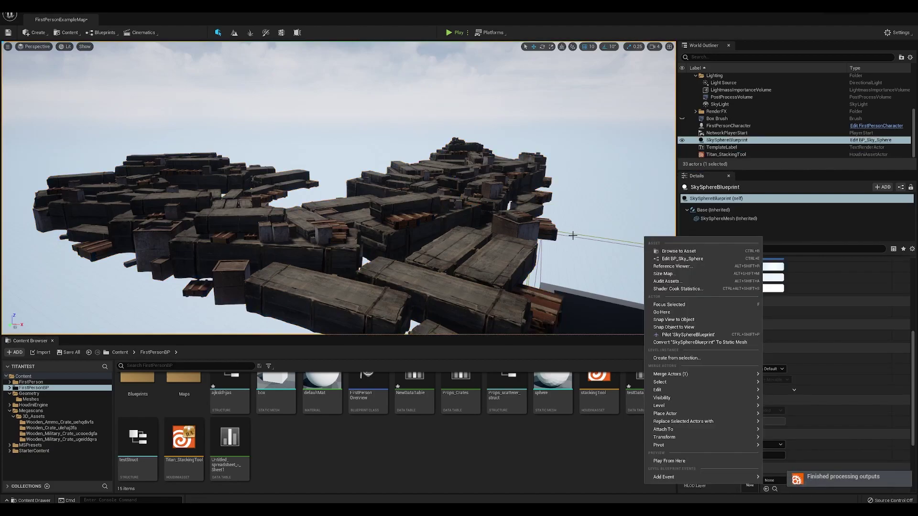
click(465, 257)
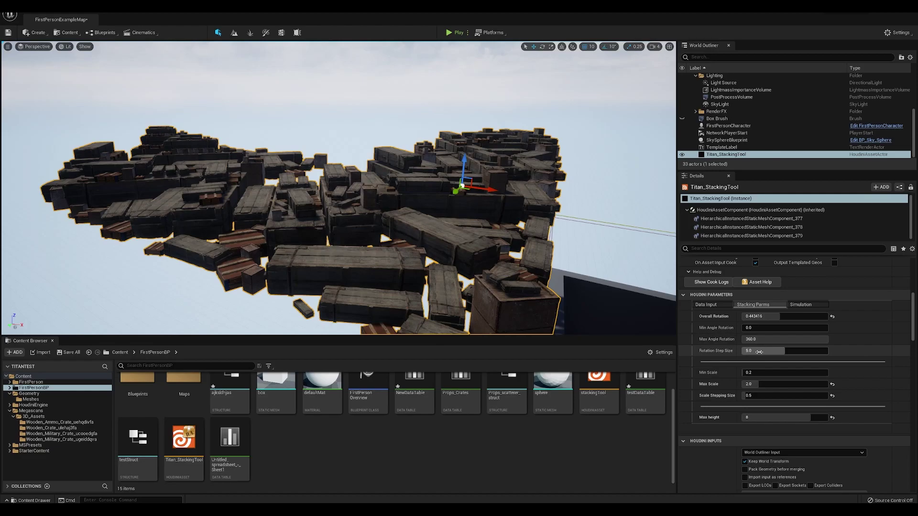
Step: Set the stacking tool's Rotation Step Size to 45, view the crates from above, and raise it to 90
click(758, 351)
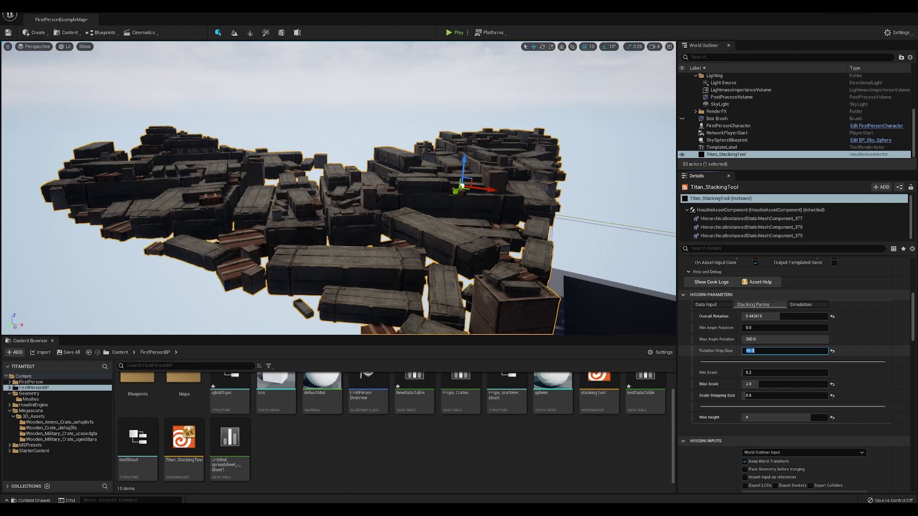
right_drag(339, 188, 339, 297)
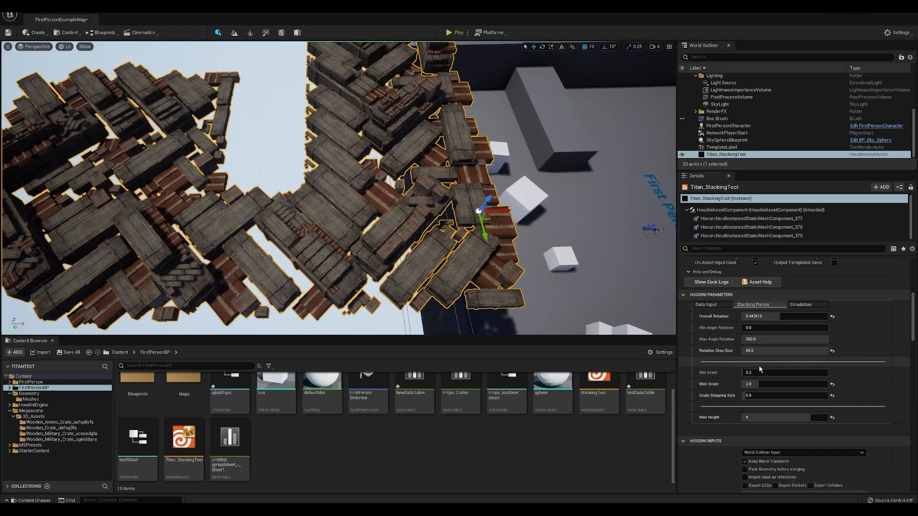
click(768, 352)
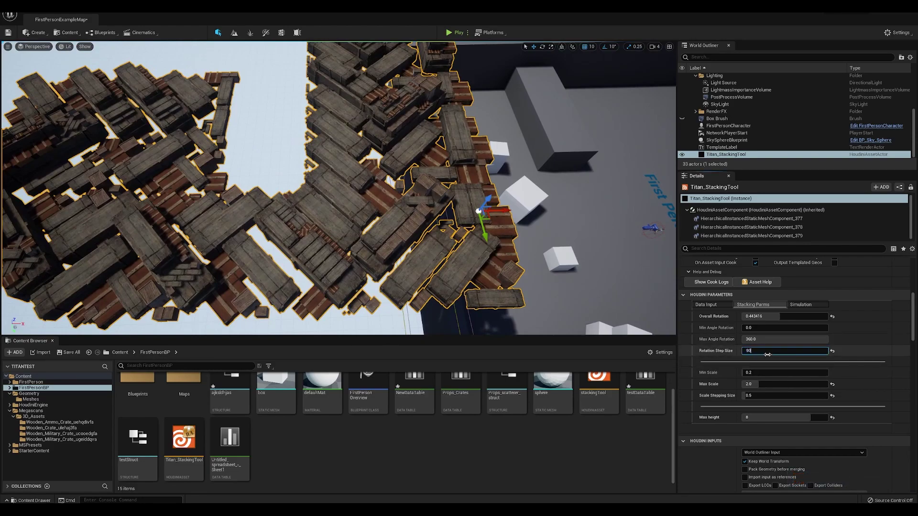
text(90)
key(Return)
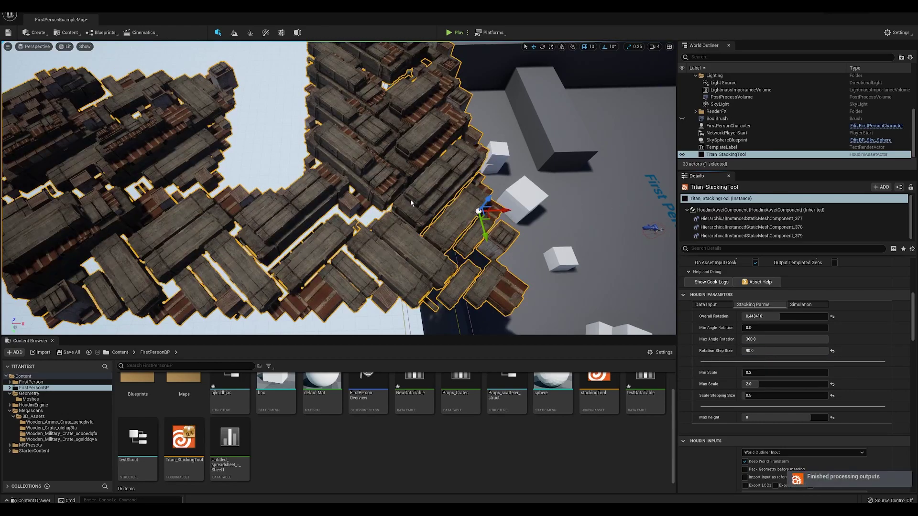
Step: Examine the rotated crate stacks up close and from a distance alongside the tool's scale and height parameters
right_drag(455, 240, 368, 177)
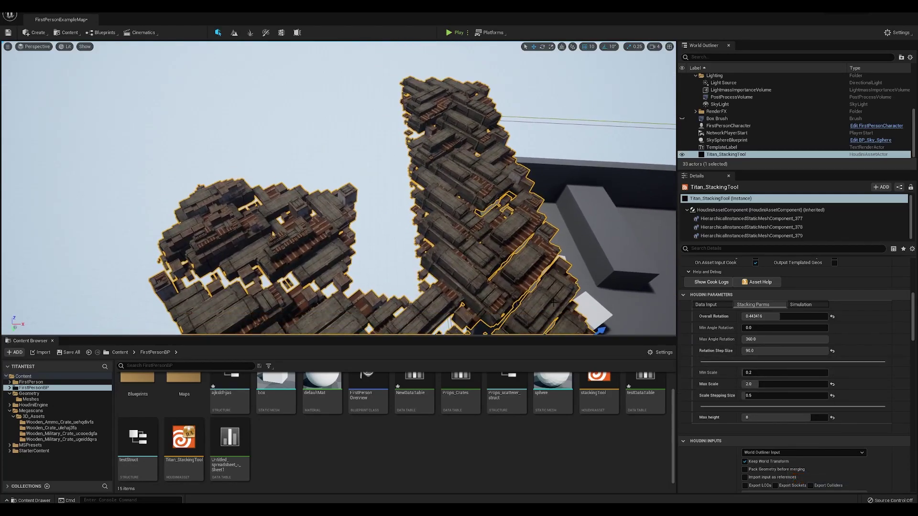
right_drag(555, 304, 528, 313)
key(q)
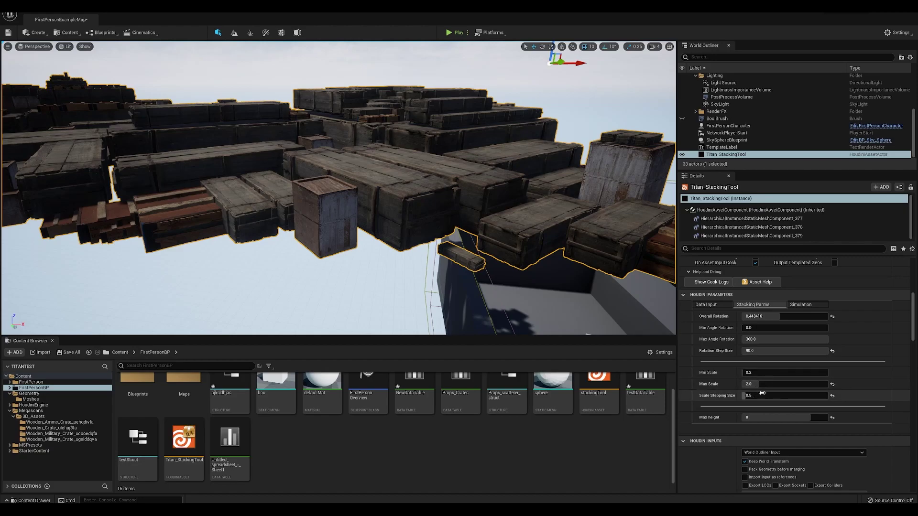
key(s)
right_drag(338, 188, 537, 296)
key(s)
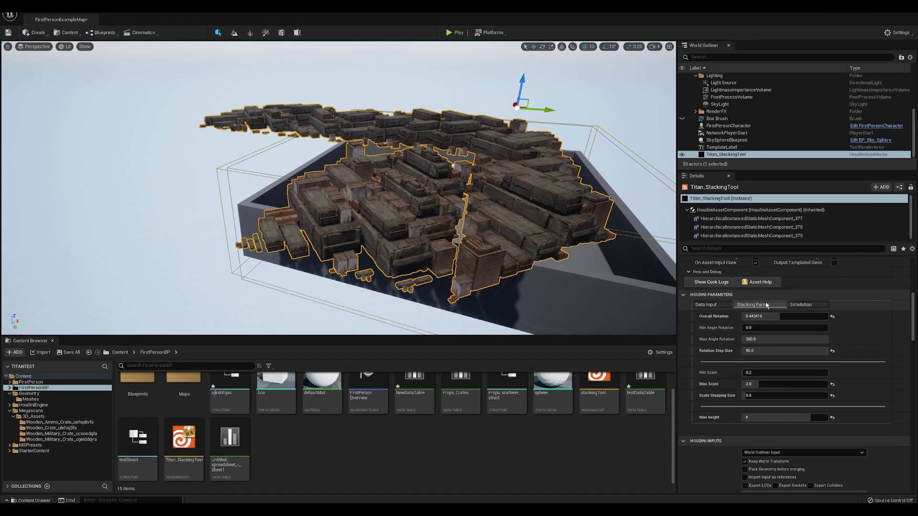
Step: Enable the simulation in the stacking tool's Simulation parameters and view the simulated crates from several angles
click(794, 306)
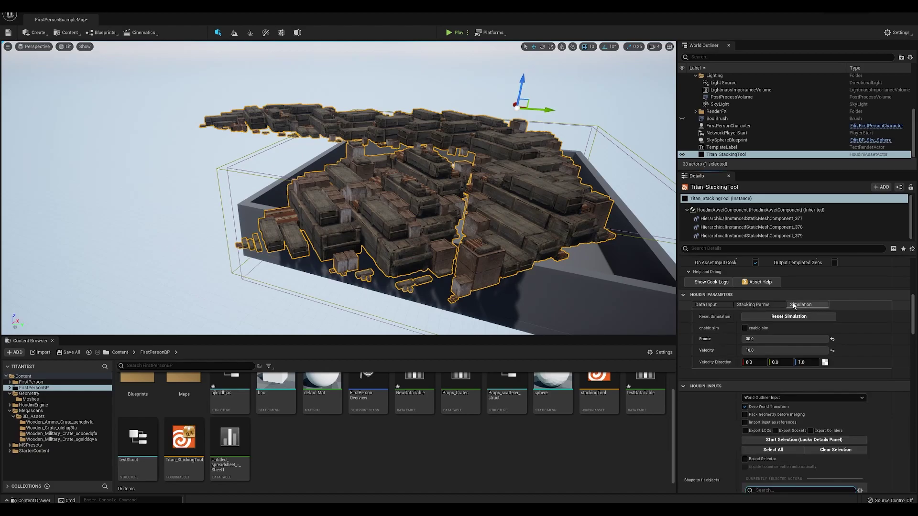
click(744, 328)
right_click(527, 257)
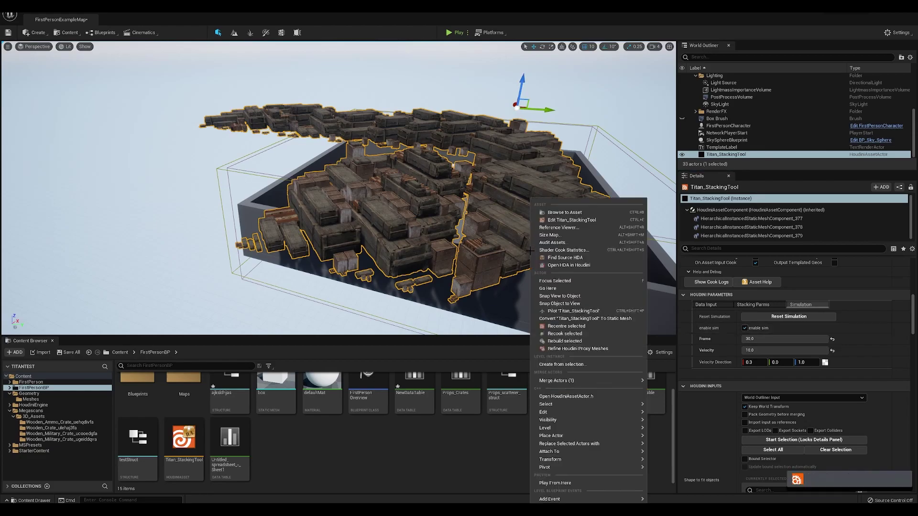
right_drag(569, 271, 598, 230)
key(s)
key(s)
right_drag(463, 314, 488, 290)
key(w)
key(w)
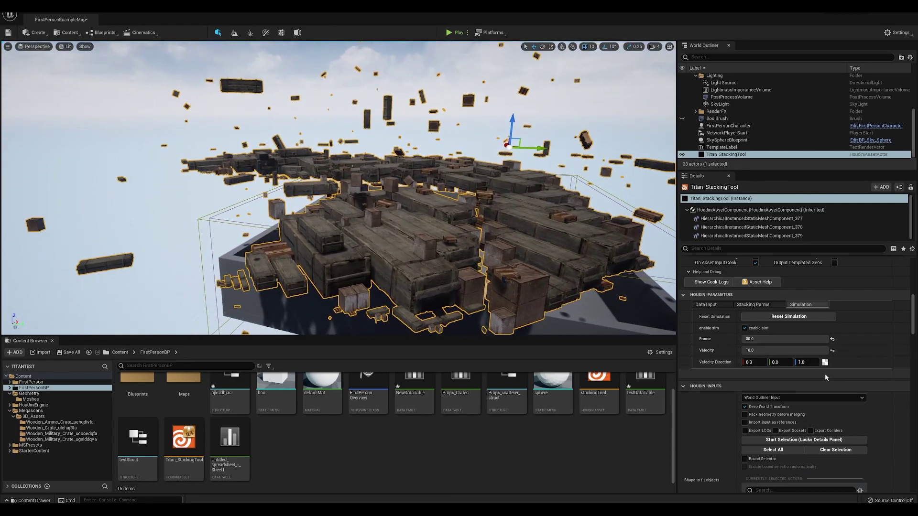